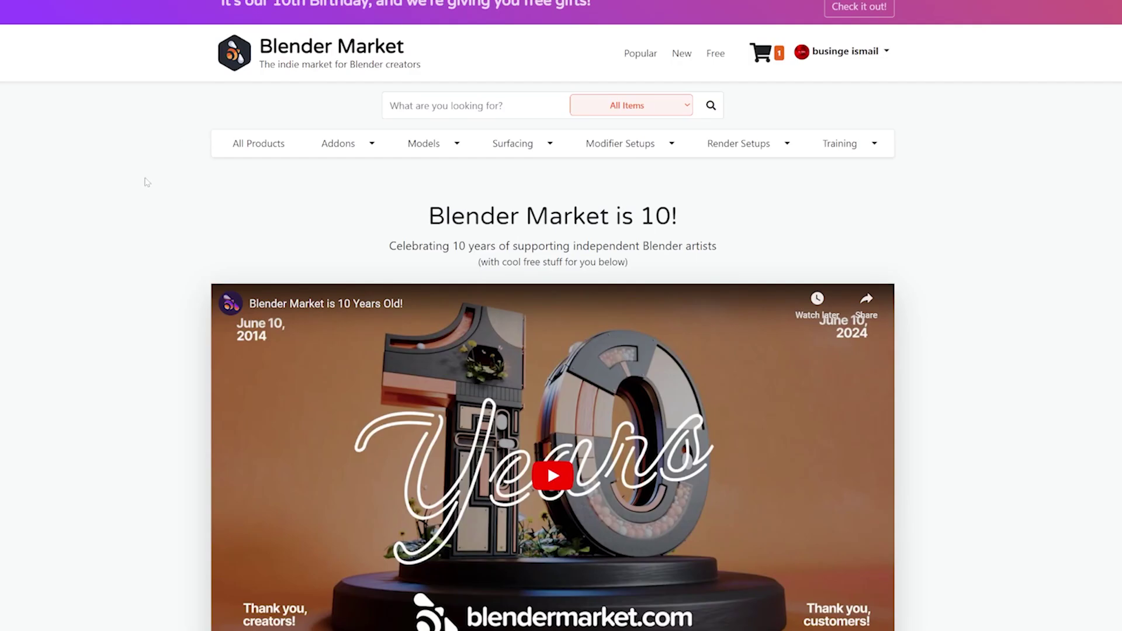
- Look through the Blender Market anniversary gifts and claim today's free Retopoflow - Retopology Toolkit
scroll(146, 192, down, 4)
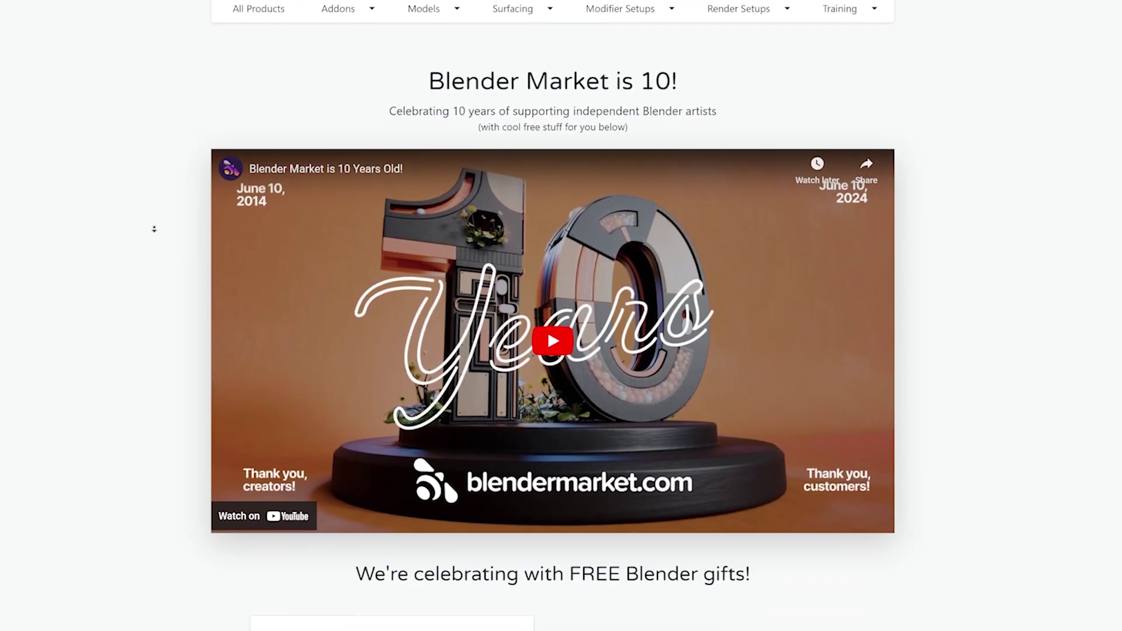
scroll(154, 229, down, 5)
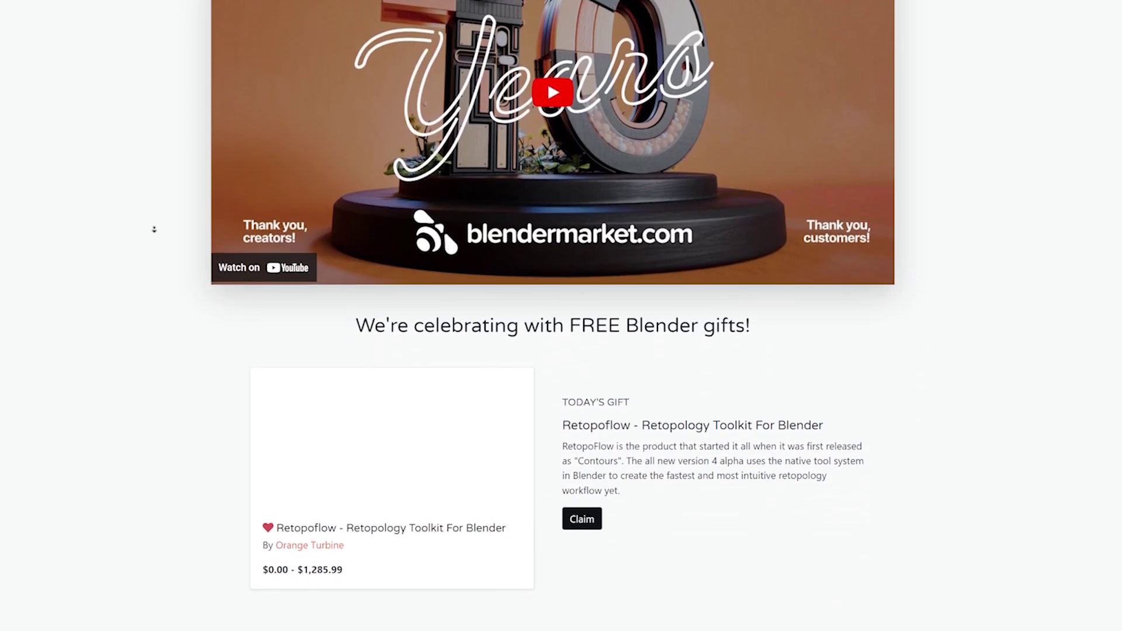
scroll(174, 273, down, 4)
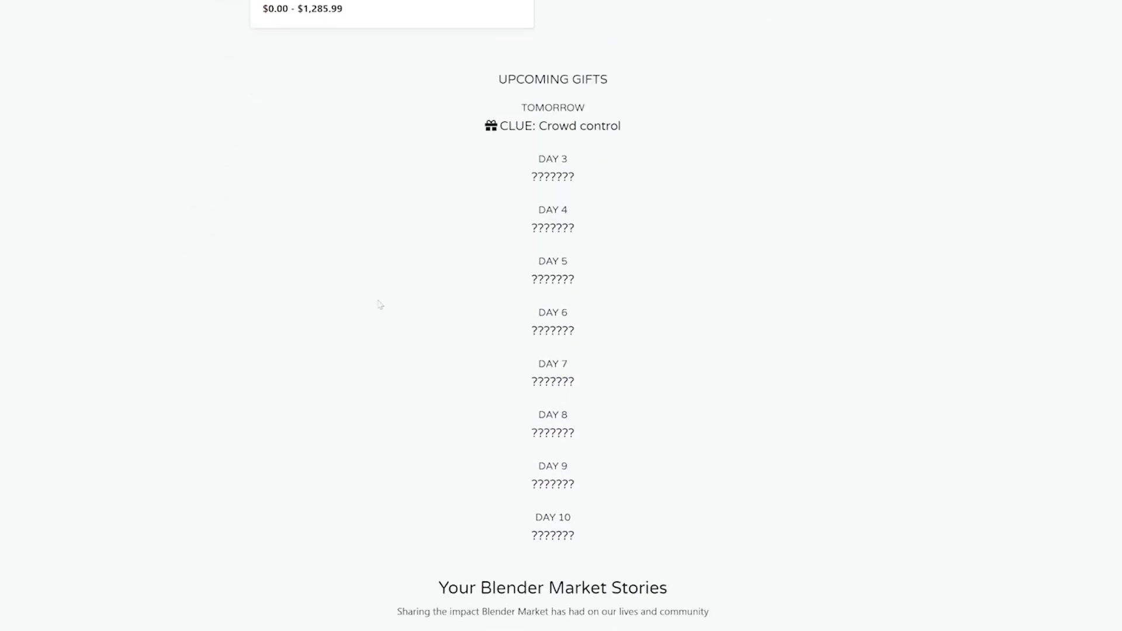
scroll(379, 303, down, 1)
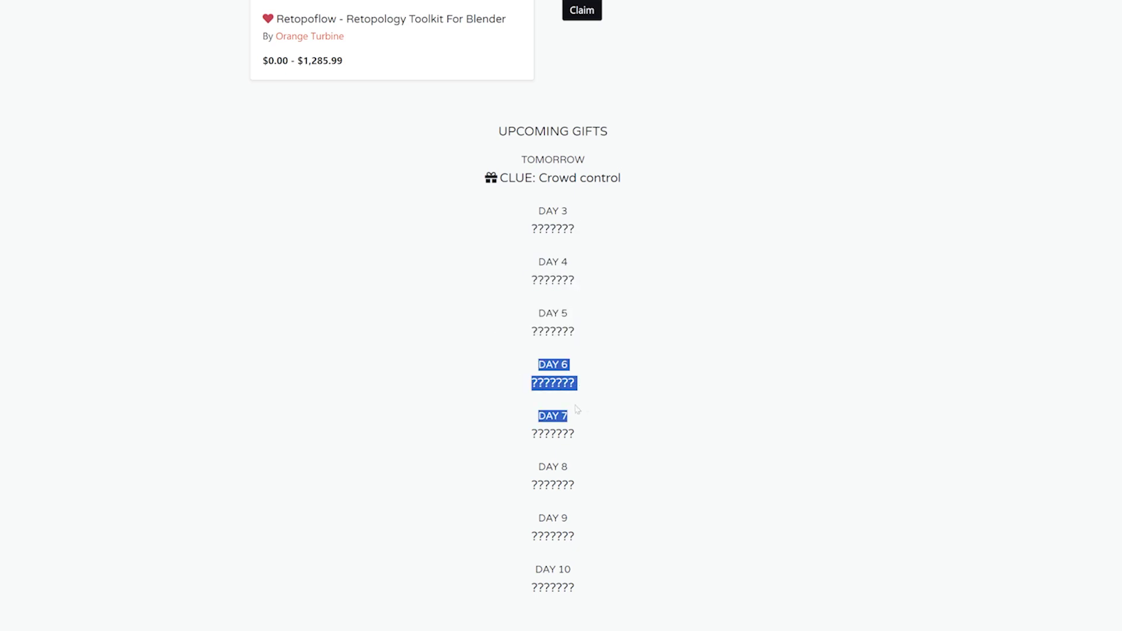
scroll(594, 564, down, 3)
scroll(586, 484, up, 13)
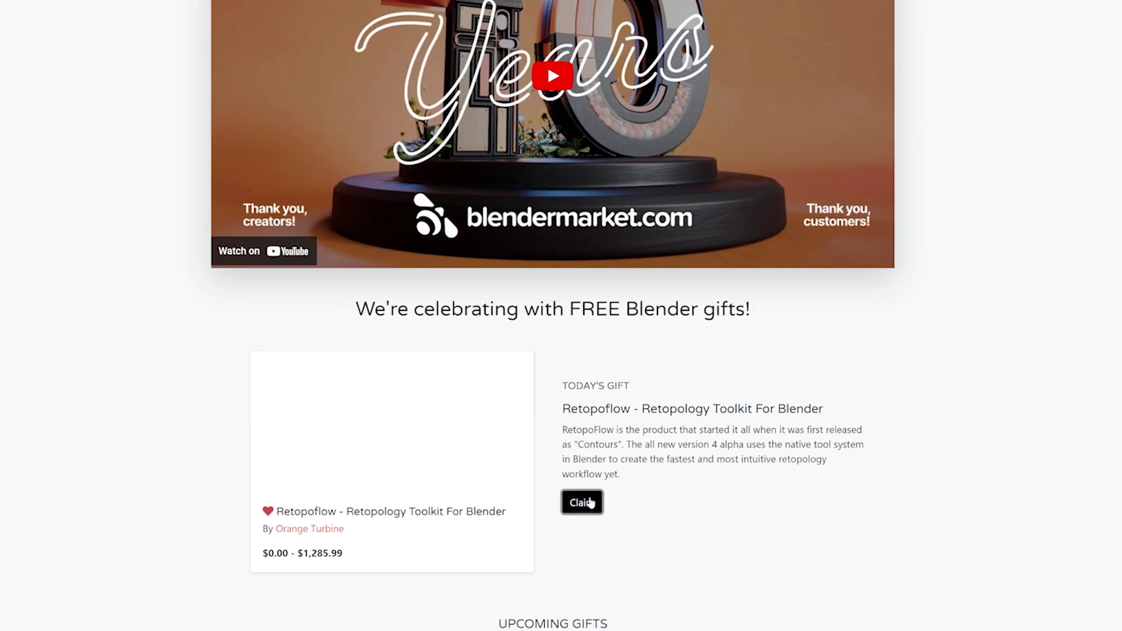
click(582, 502)
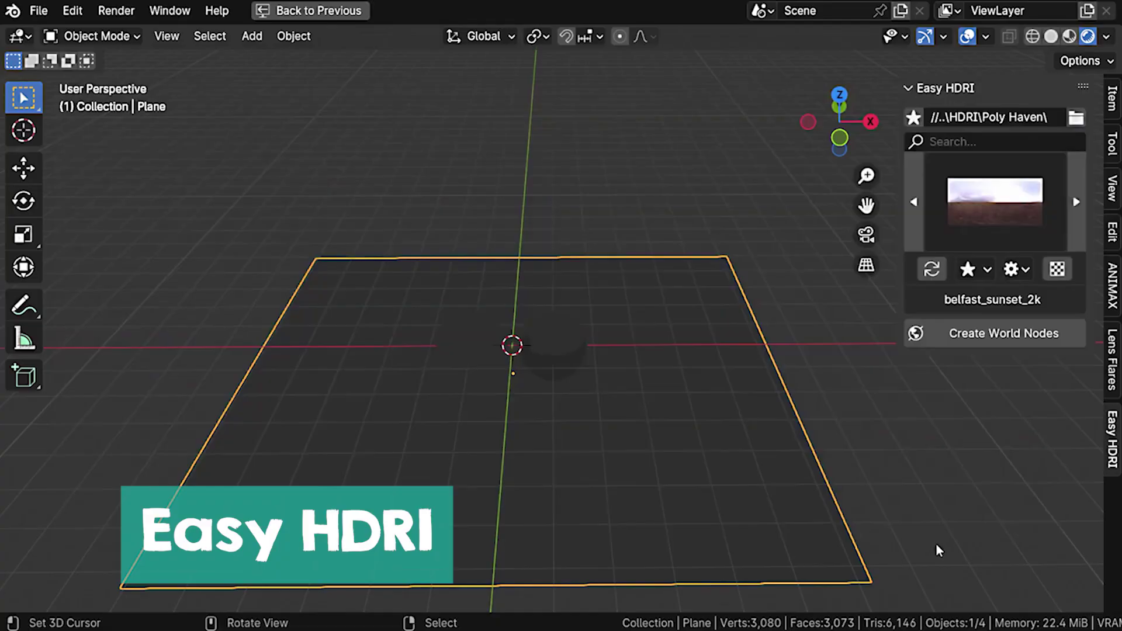
- Switch to Blender and create Easy HDRI world nodes with the belfast_sunset_2k environment
click(986, 202)
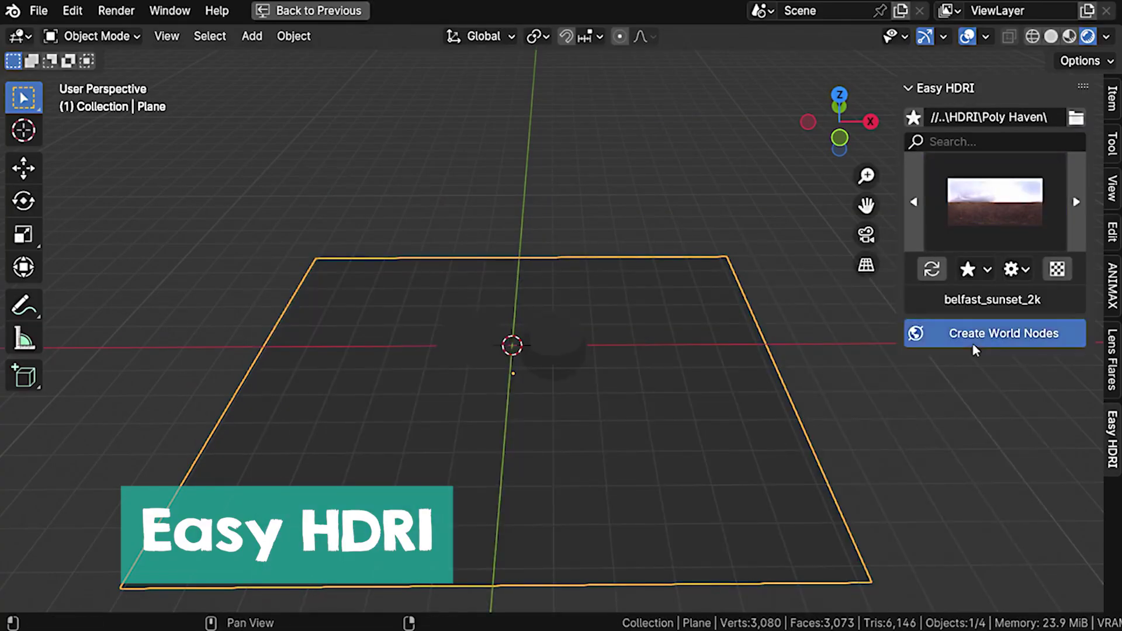
click(973, 343)
middle_drag(808, 378, 779, 469)
- Try several other HDRIs as the scene environment, including georgentor_2k, green_point_park_2k and konigsallee_2k
click(996, 228)
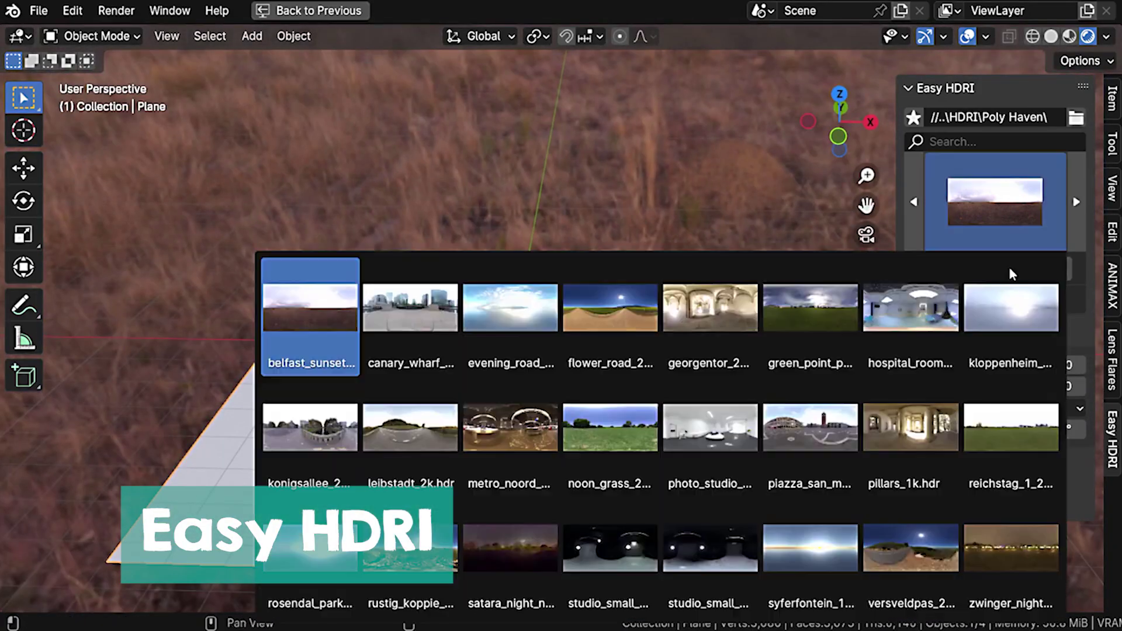
click(1011, 308)
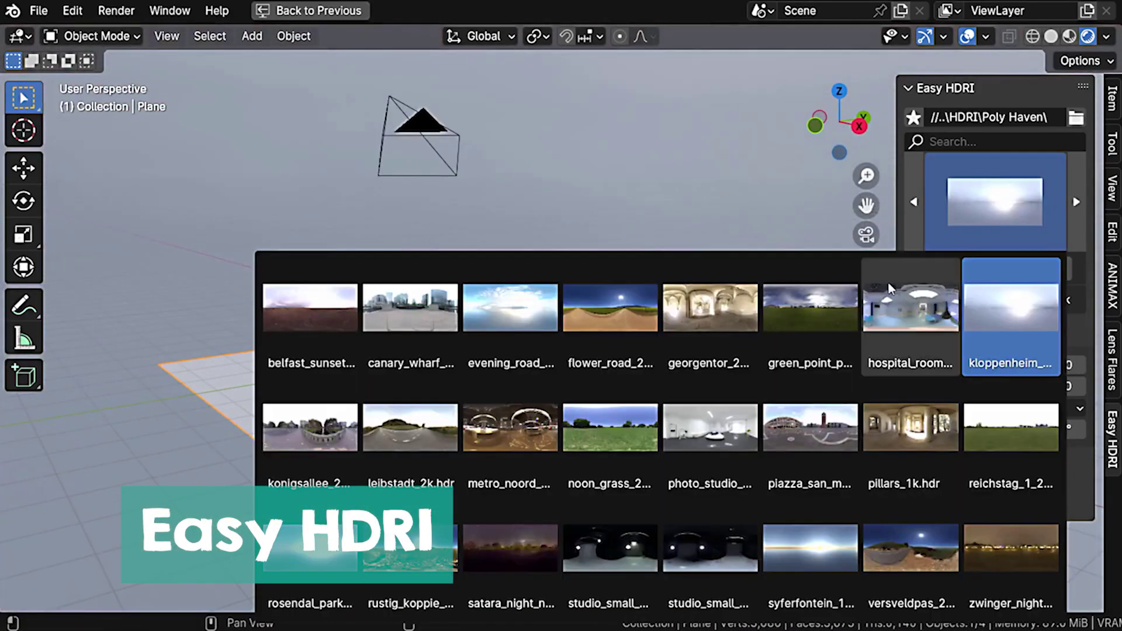
click(810, 308)
click(710, 308)
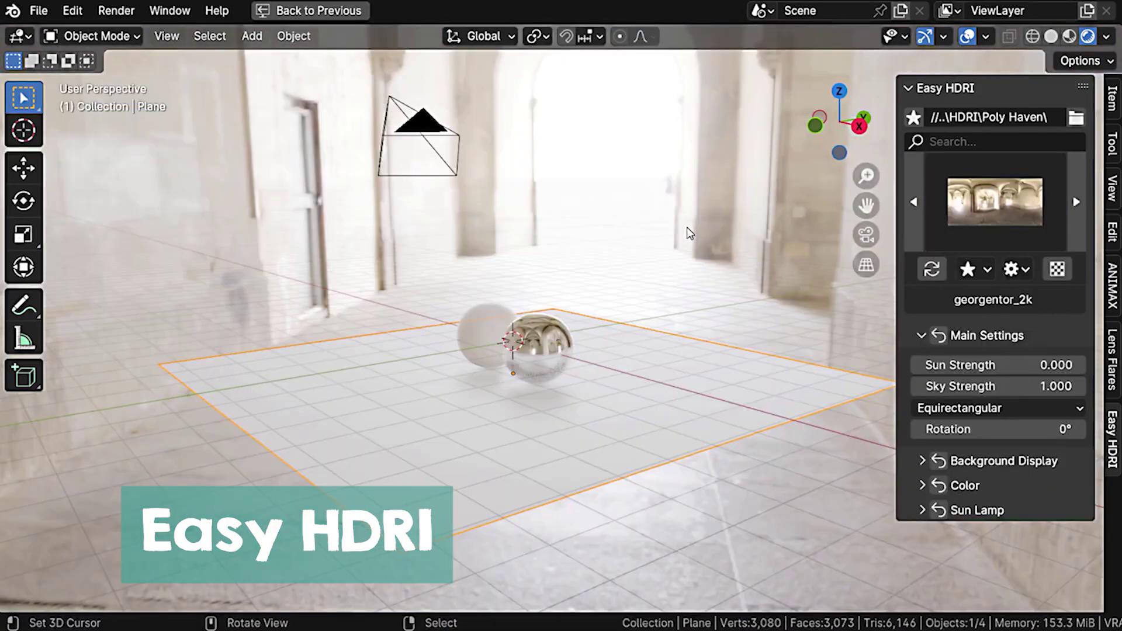
click(1076, 201)
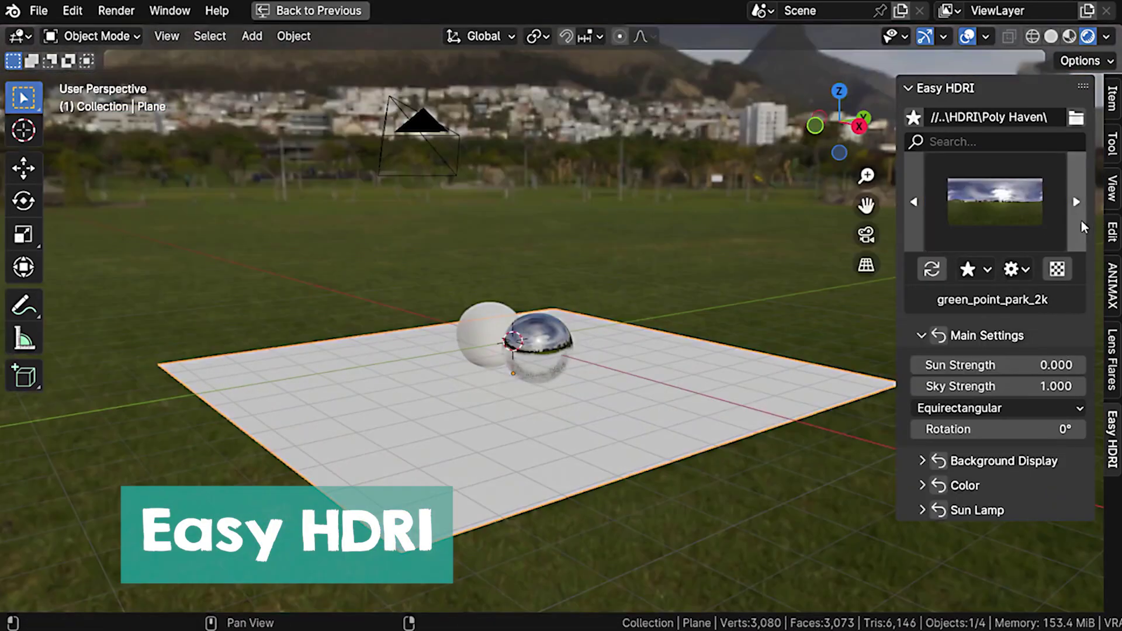
click(1076, 202)
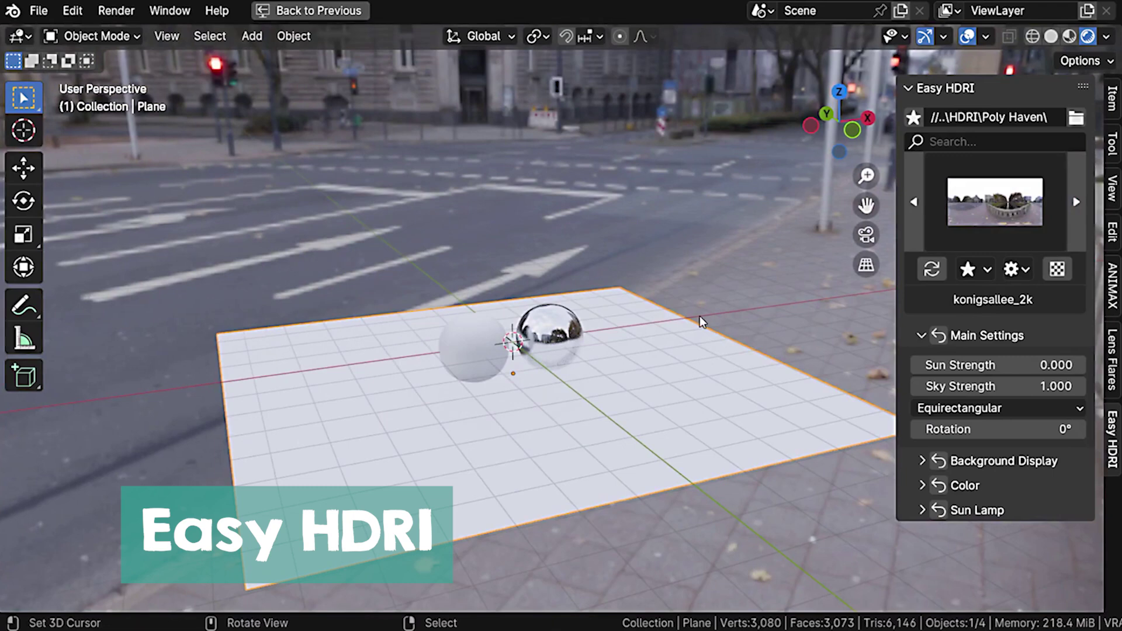
- Filter the HDRI library by "studio", apply photo_studio_01_2k and clear the filter
click(1007, 142)
key(Return)
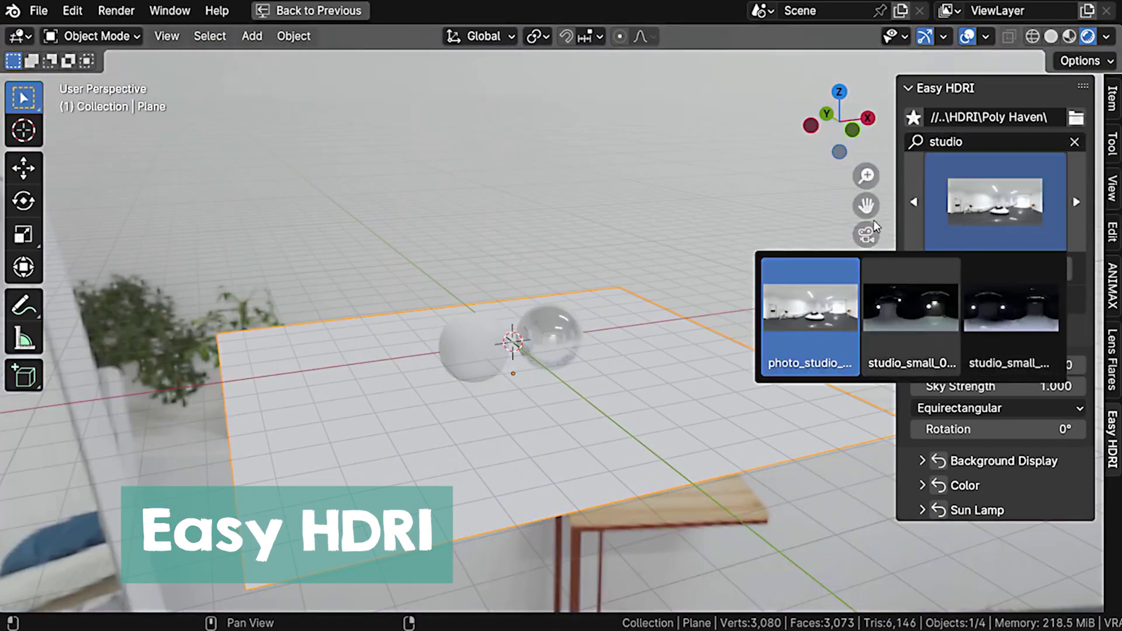
click(1075, 142)
- Apply the flower_road_2k HDRI and get a close view of the reflective sphere
click(1012, 201)
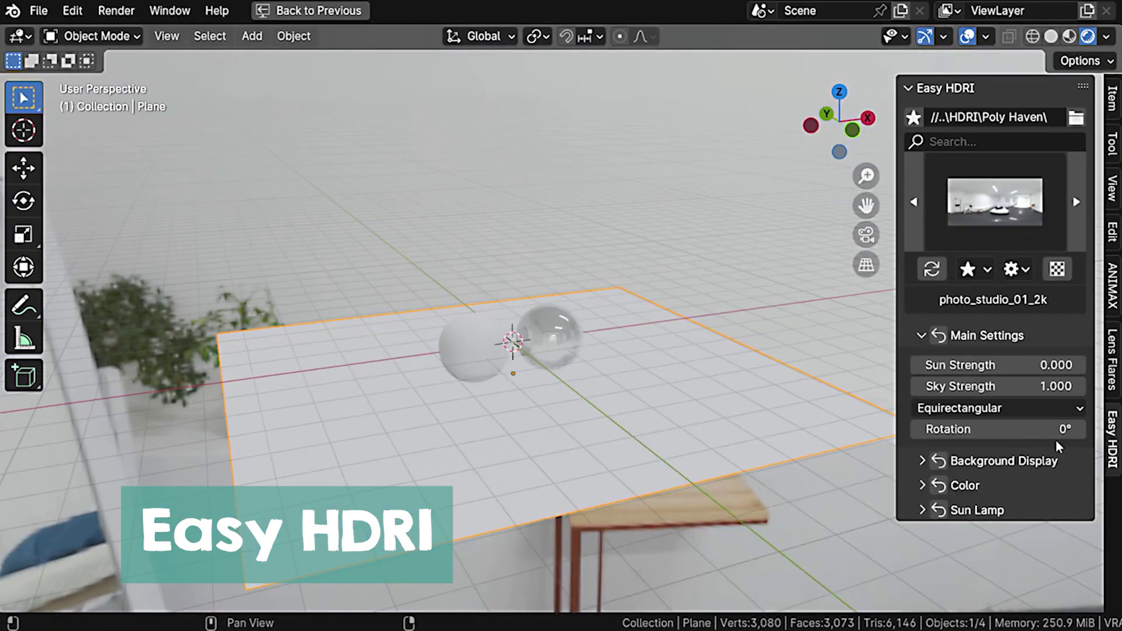
scroll(566, 331, up, 10)
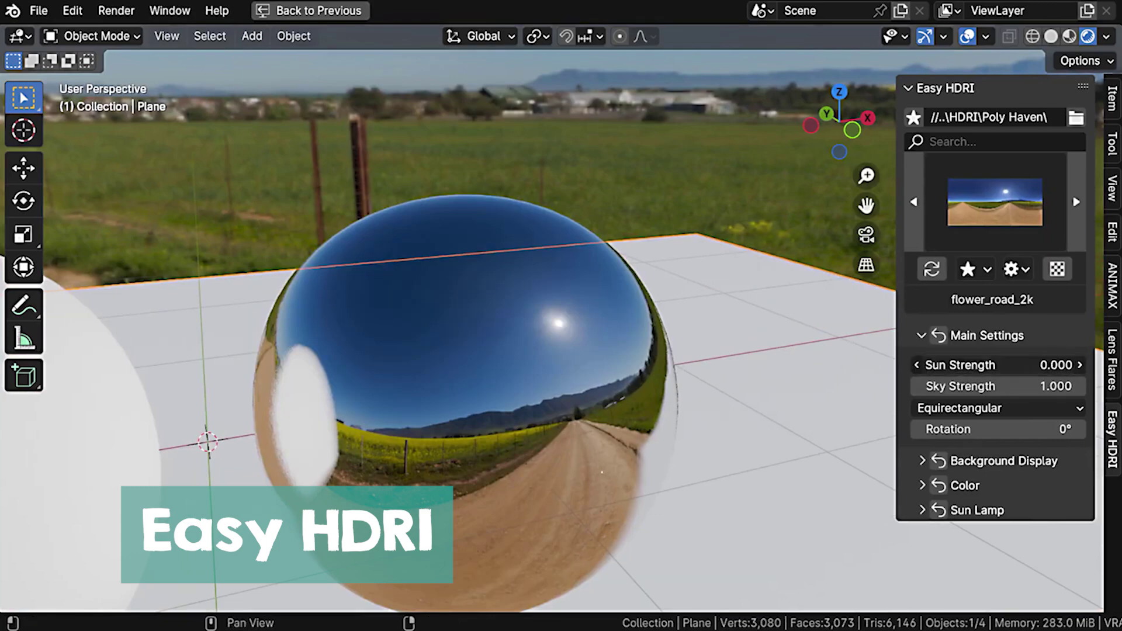
- Try sun strength 2.5, sky strength 6.6 and rotation 12.4° for the HDRI, and reset the main settings to defaults
drag(994, 365, 985, 430)
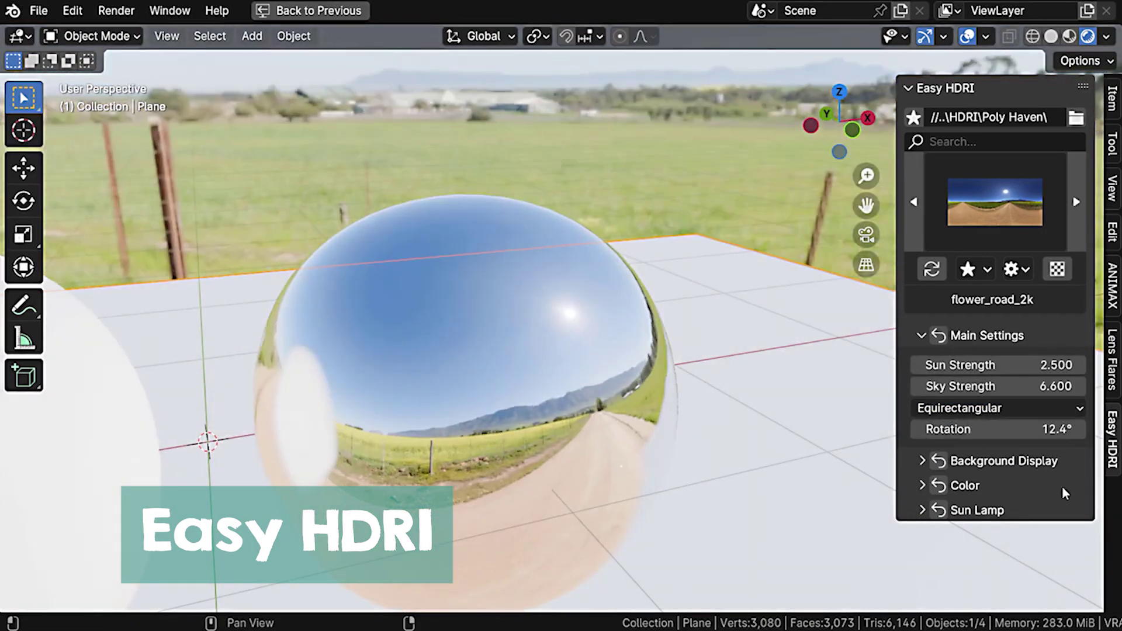
click(935, 338)
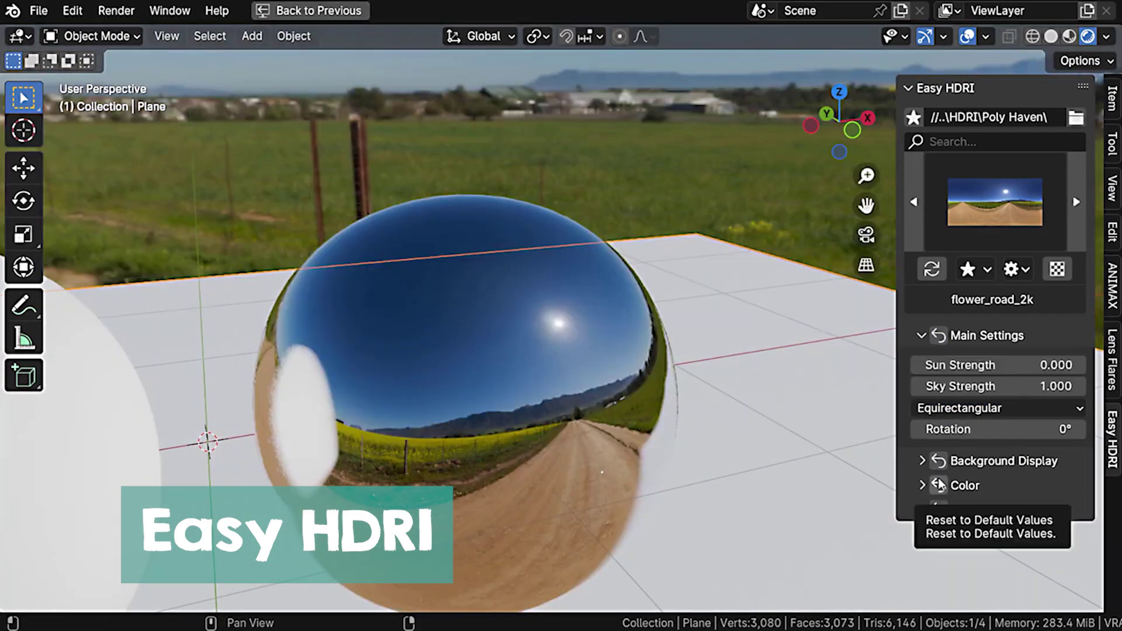
- Enable Ground Projection in the HDRI's background display settings and inspect the projected ground around the plane
click(921, 337)
click(922, 360)
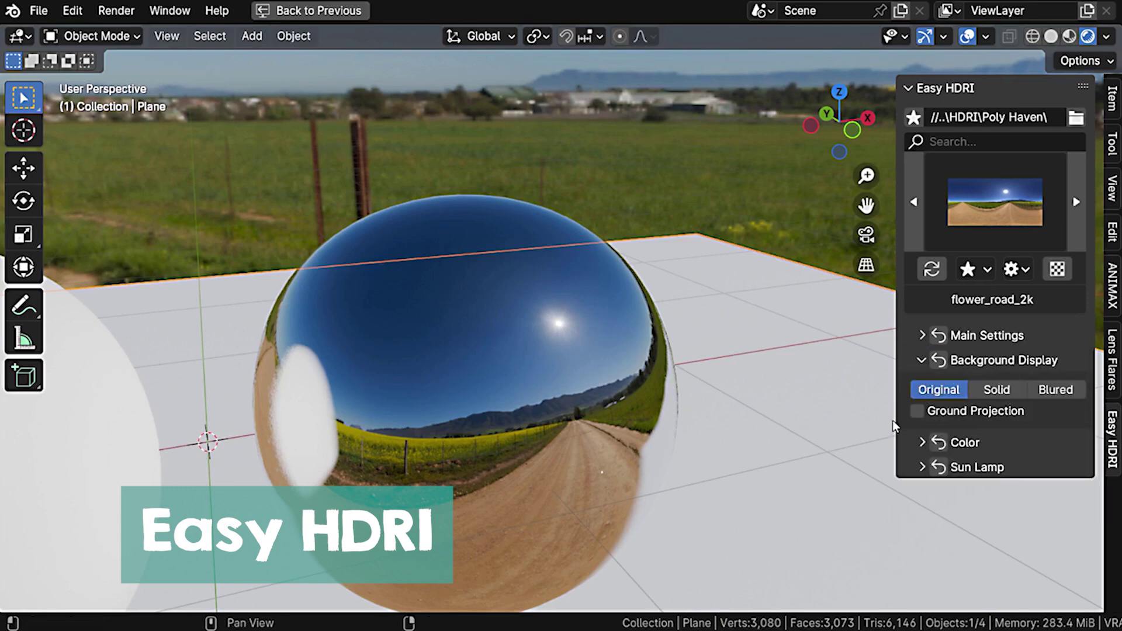
click(918, 410)
scroll(526, 380, down, 5)
middle_drag(526, 380, 646, 429)
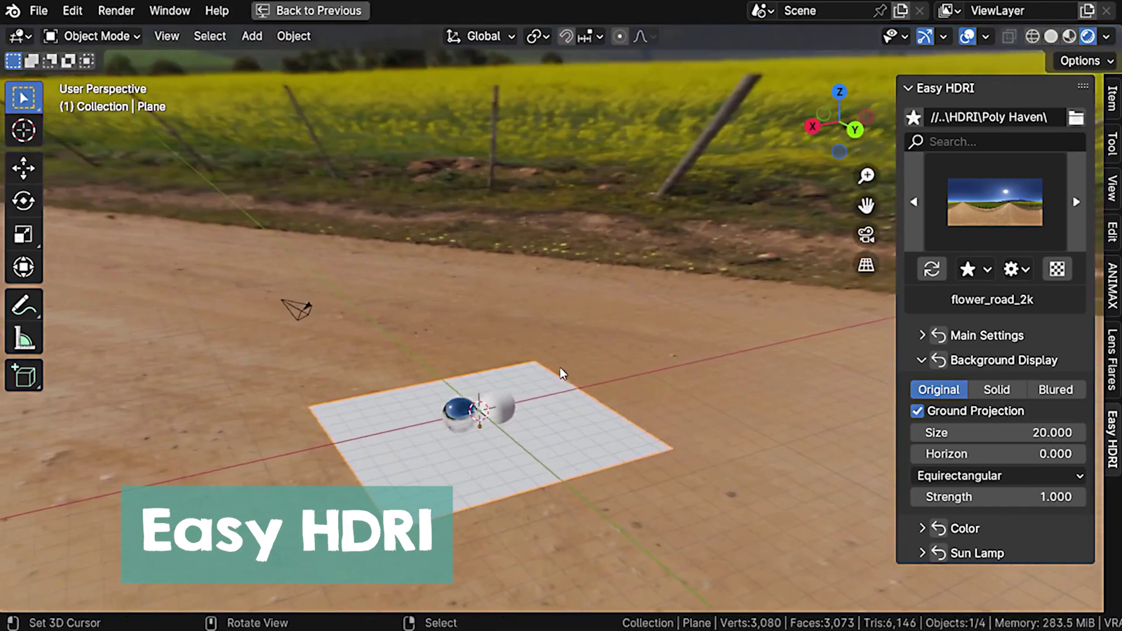
- Pick another HDRI from the library previews and inspect the scene from a different angle
click(993, 202)
click(799, 300)
middle_drag(730, 327, 800, 301)
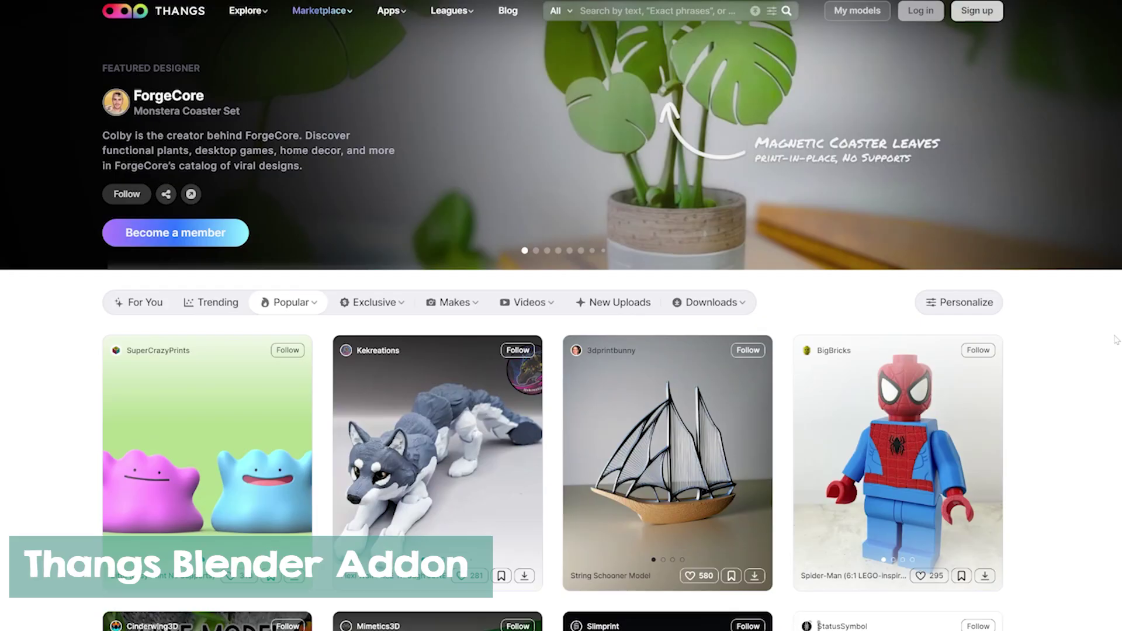
- Browse the popular 3D models on the Thangs website
scroll(1119, 366, down, 5)
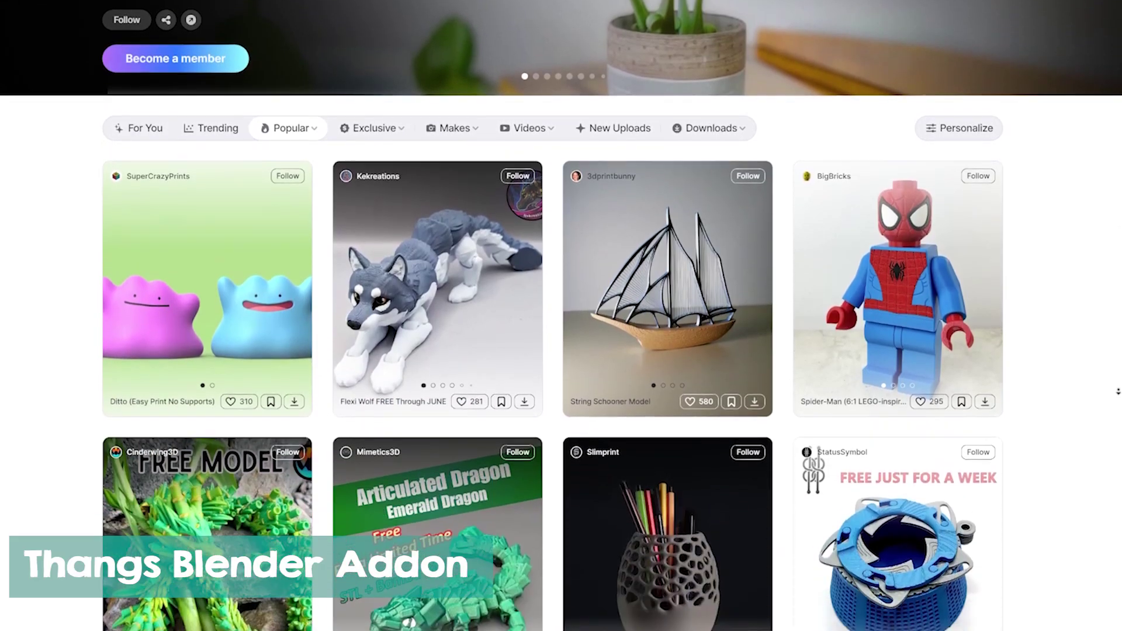
scroll(1116, 397, down, 8)
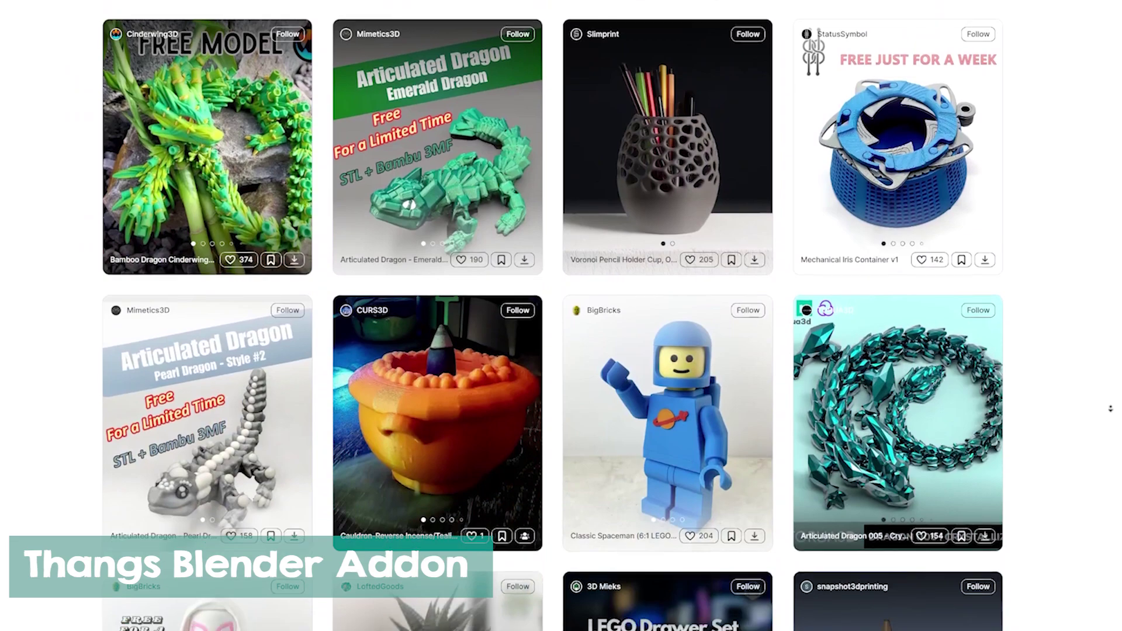
scroll(1110, 411, down, 11)
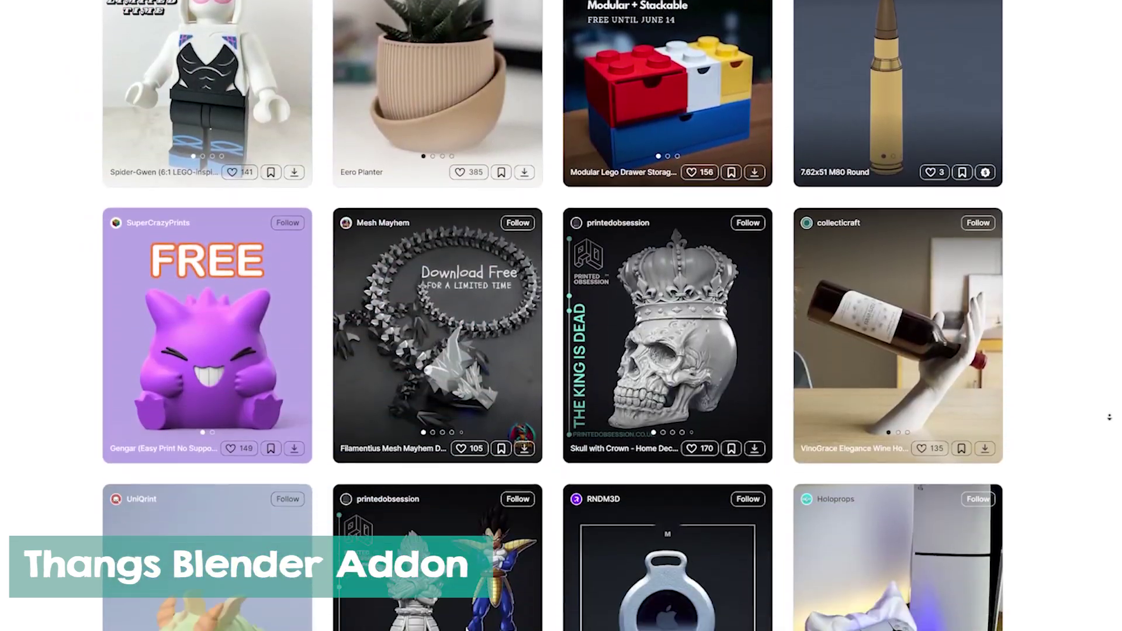
scroll(1110, 417, down, 12)
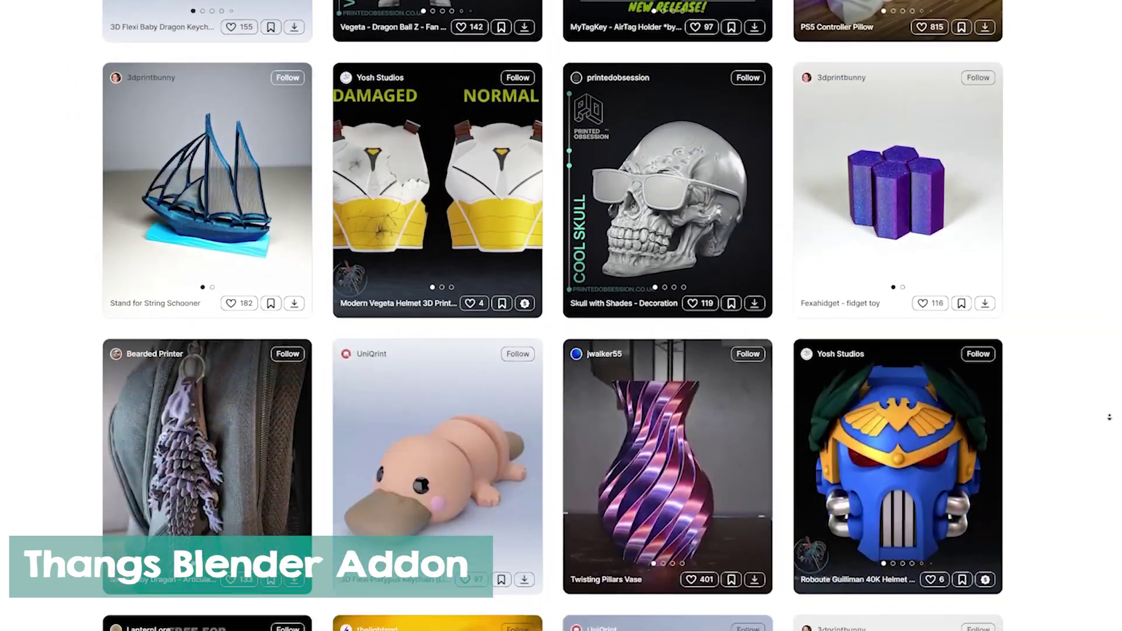
scroll(1109, 417, down, 12)
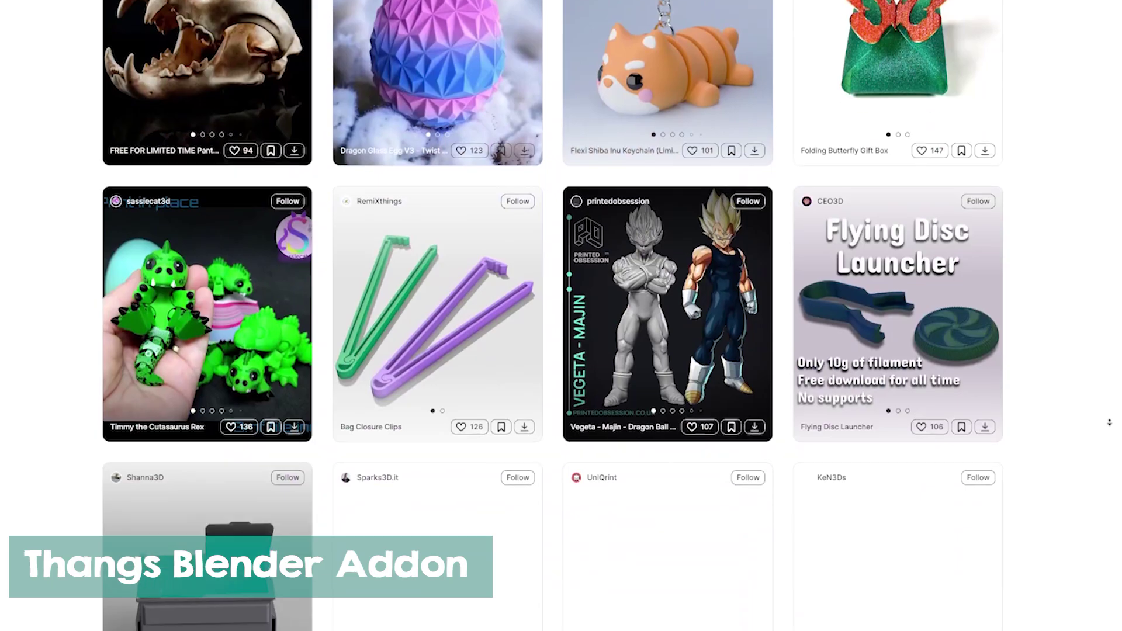
scroll(1109, 422, down, 10)
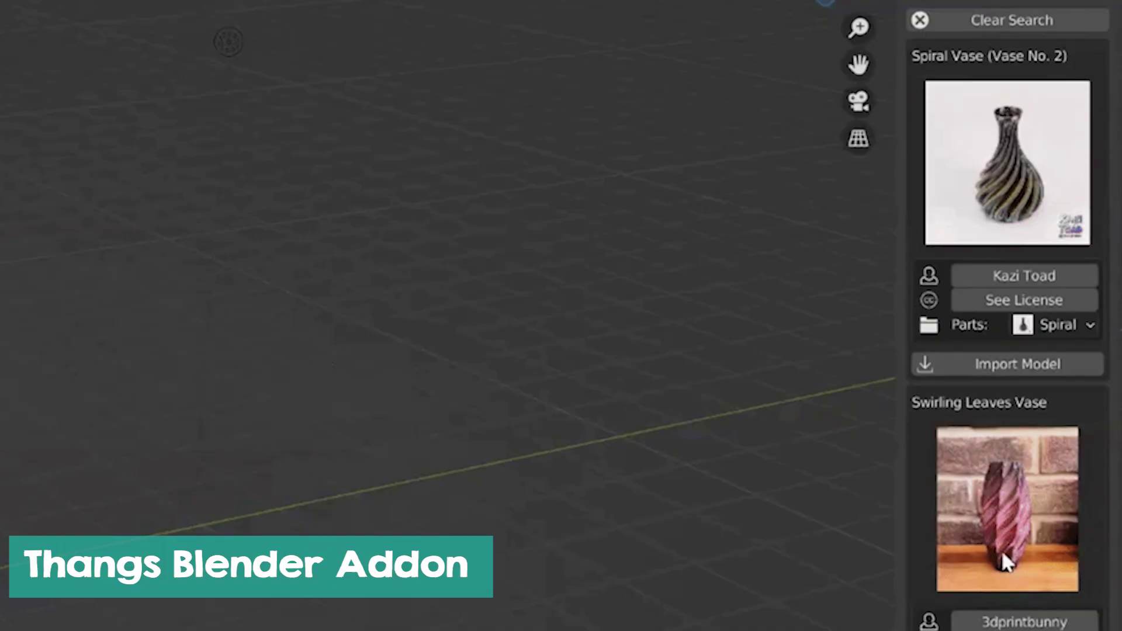
- Examine the vase models found by the Thangs Model Search add-on in Blender
scroll(1001, 549, down, 10)
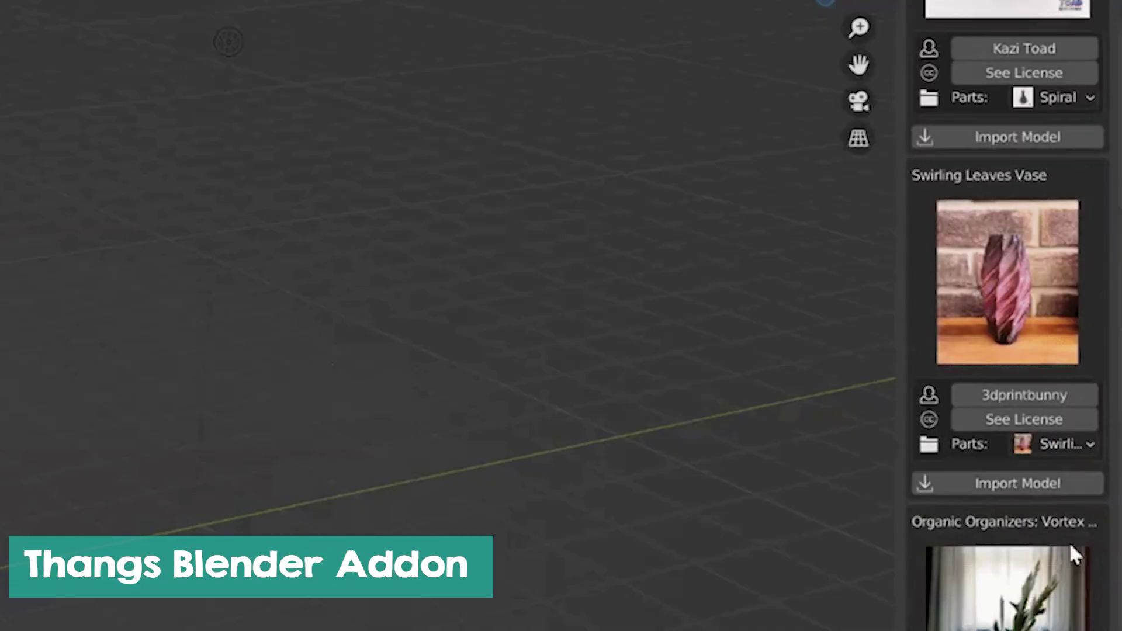
scroll(1113, 558, down, 12)
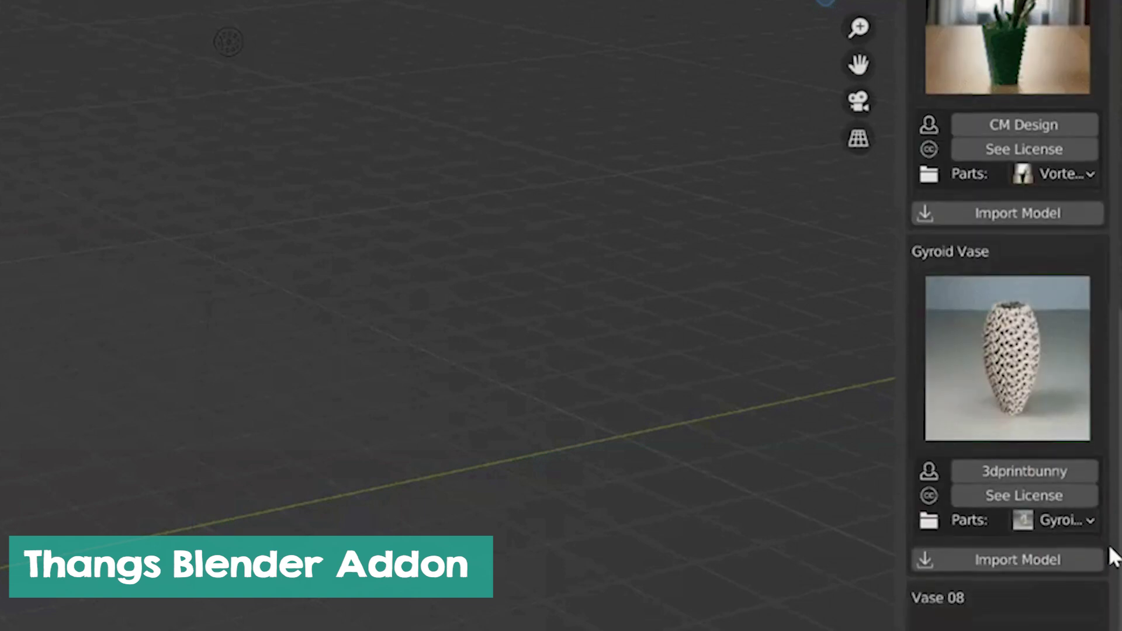
scroll(1113, 558, down, 3)
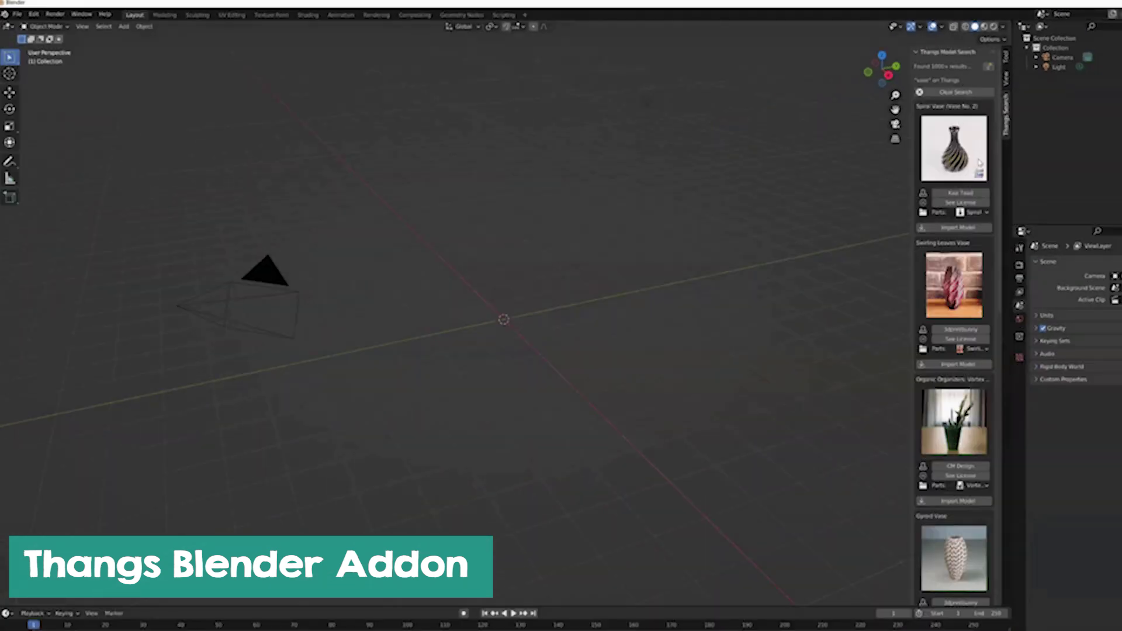
key(n)
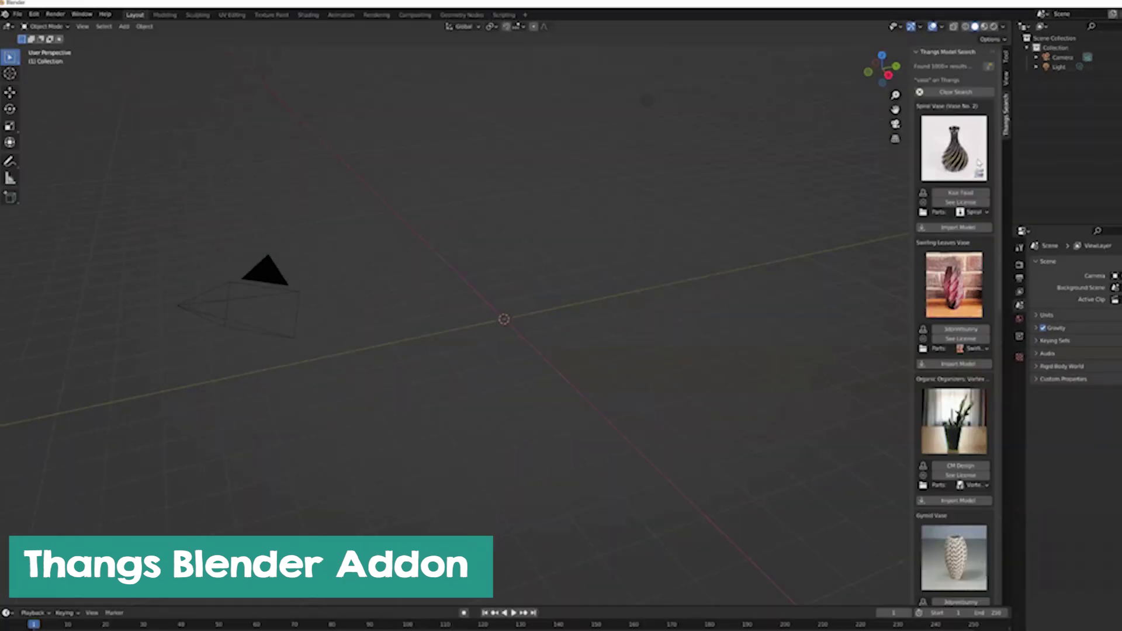
scroll(980, 251, down, 10)
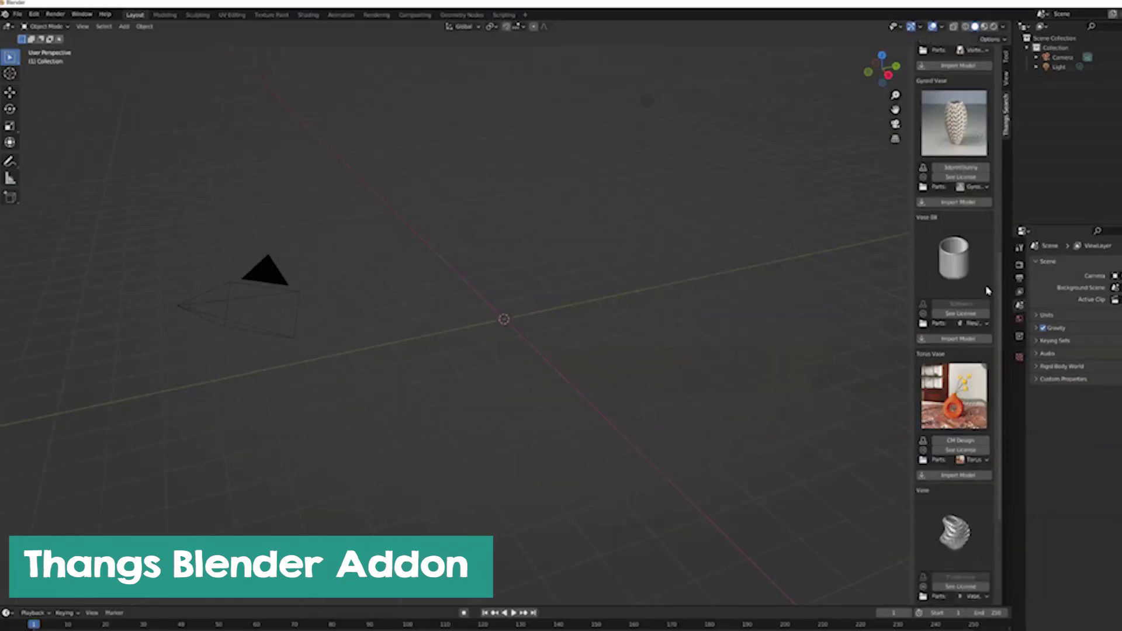
scroll(988, 290, down, 1)
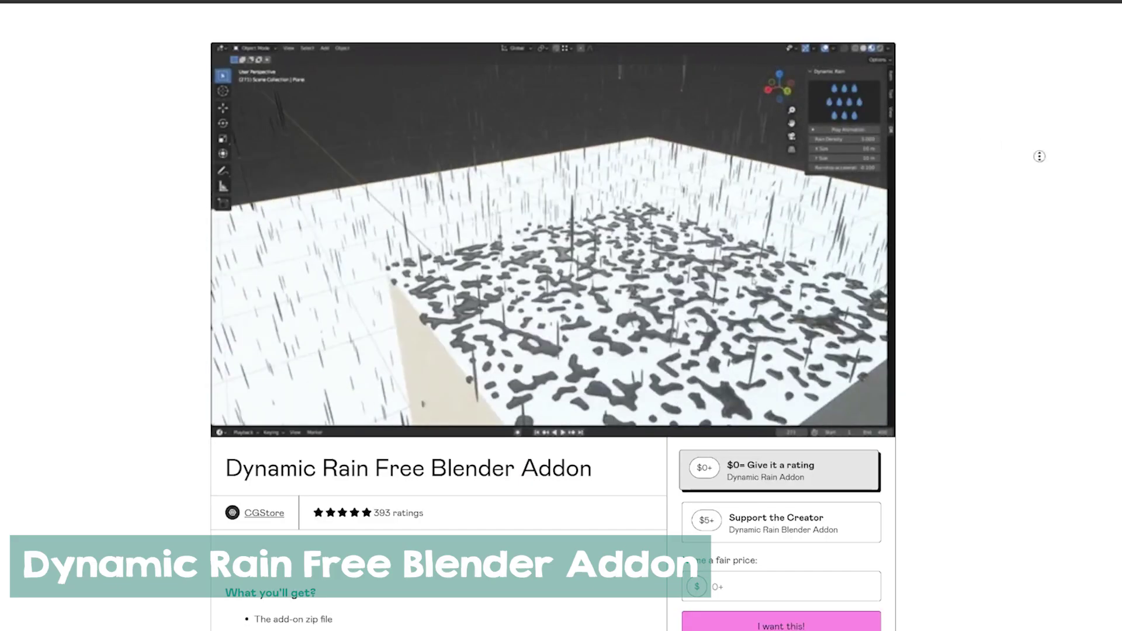
- Review the Dynamic Rain Free Blender Addon page, including its description, preview images and ratings
scroll(1040, 158, down, 1)
scroll(1041, 179, down, 3)
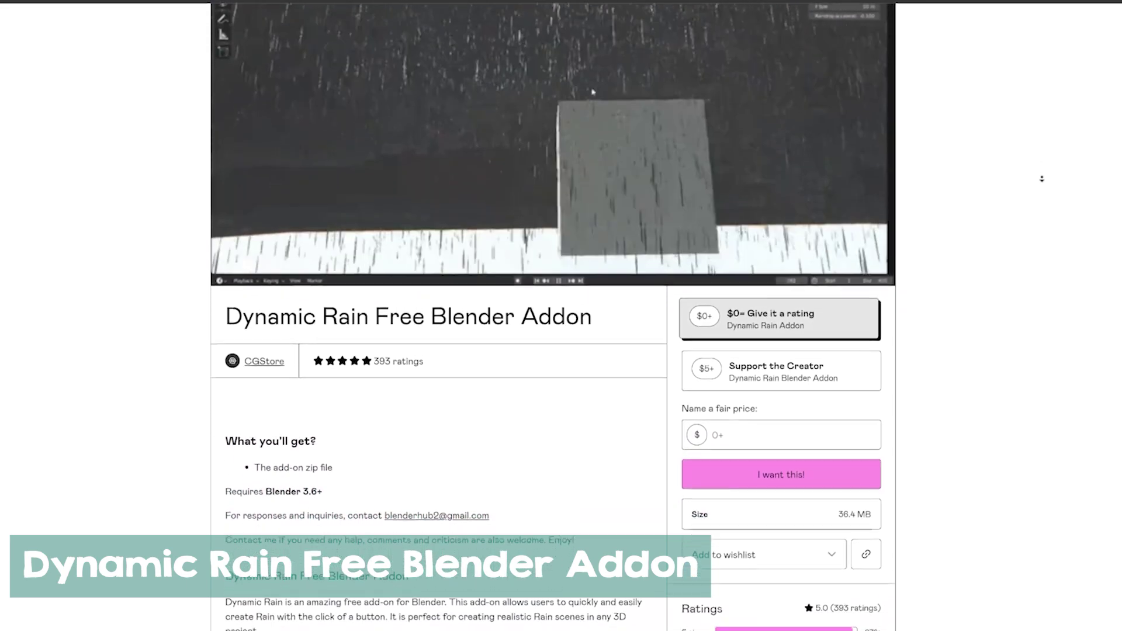
scroll(1042, 179, down, 4)
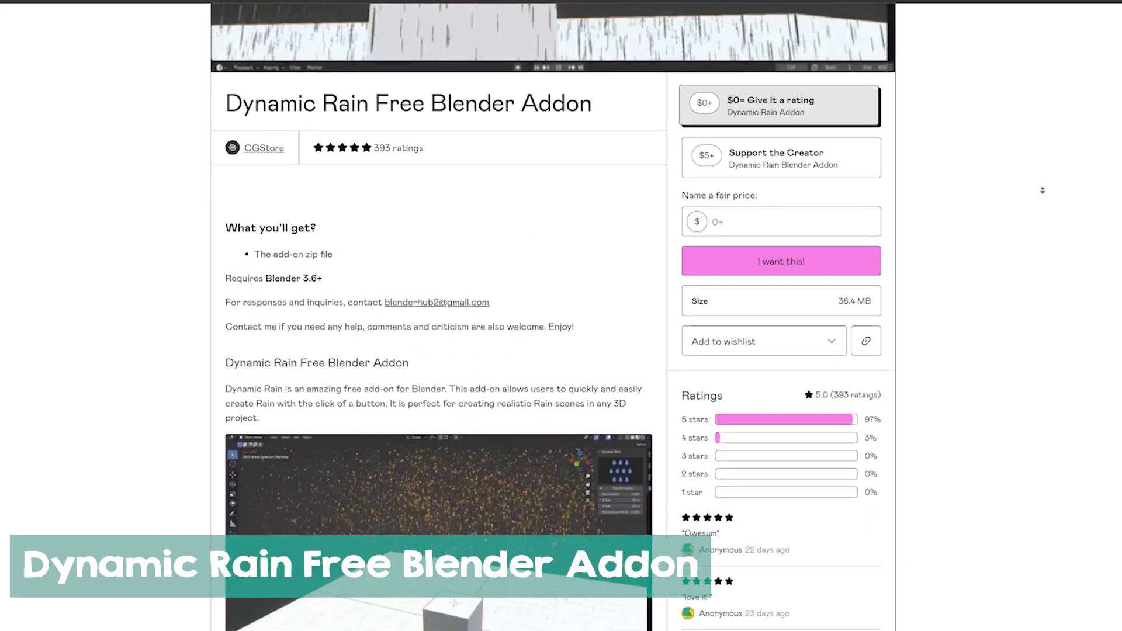
scroll(1043, 192, down, 5)
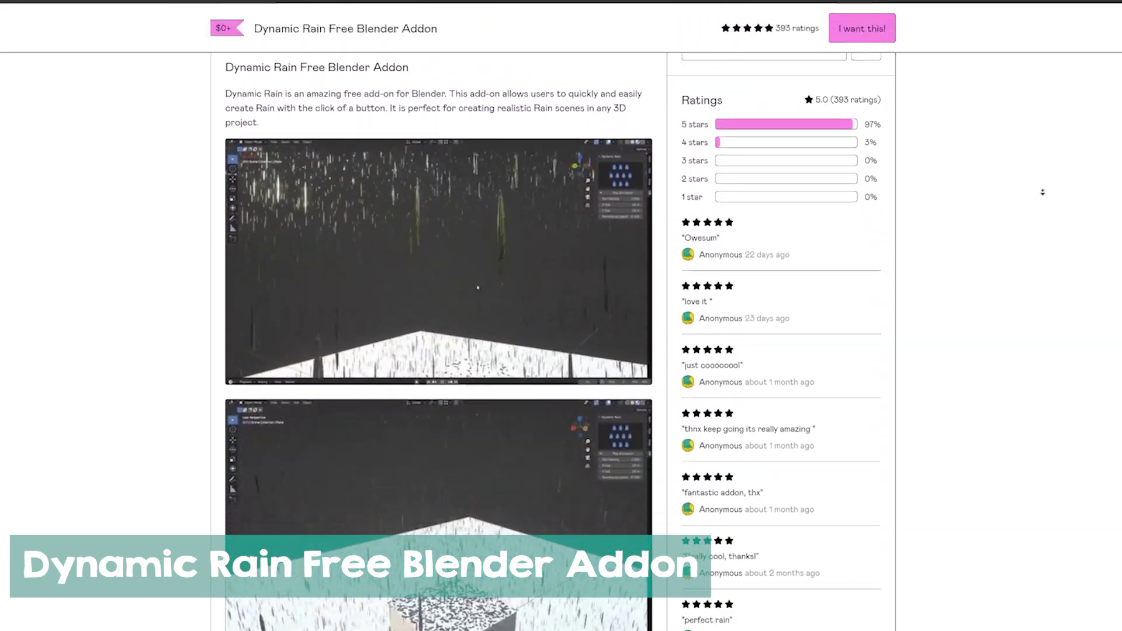
- Review the remaining preview images, tags and user reviews on the Dynamic Rain Free Blender Addon page
scroll(1043, 193, down, 5)
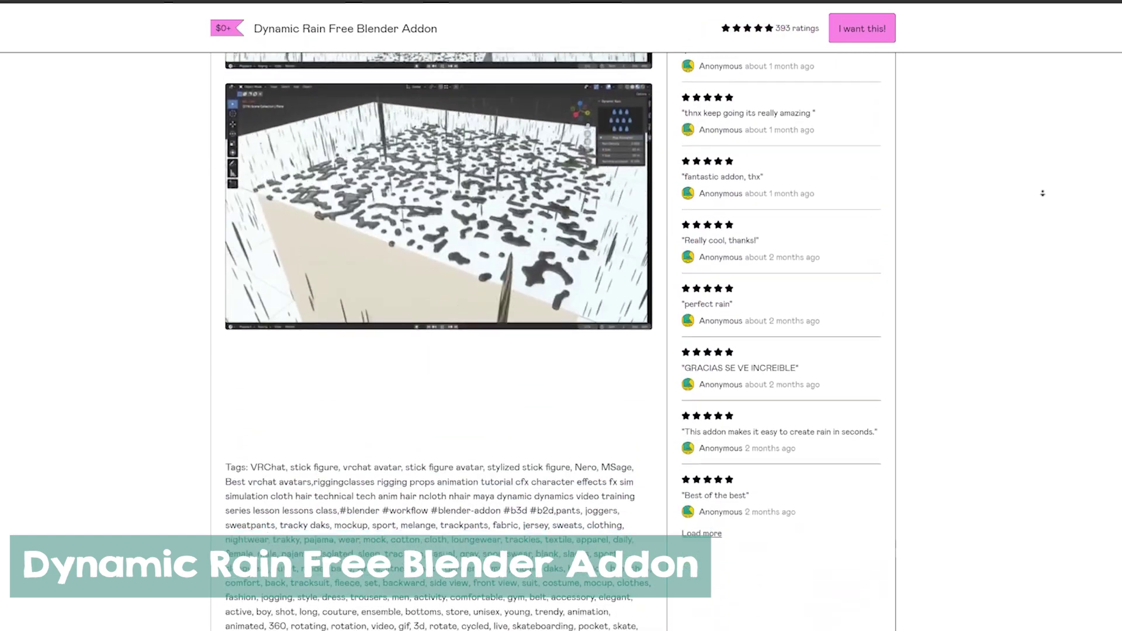
scroll(1043, 193, down, 4)
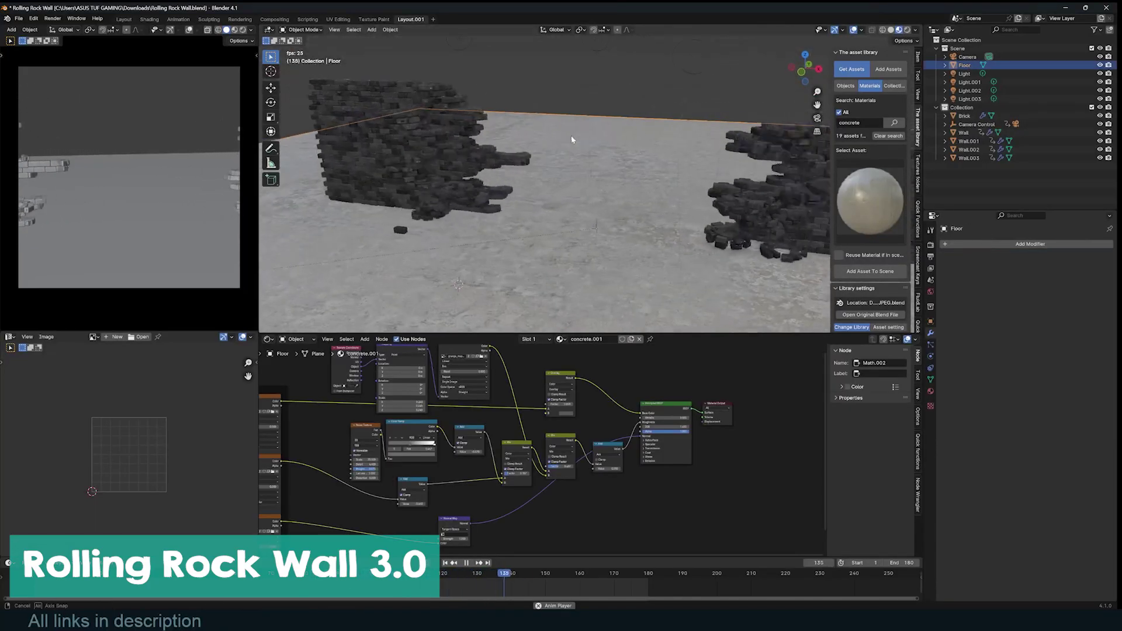
- Select the Wall.001 brick wall and examine its rolling brick animation and Brick Wall Roll settings from different angles
middle_drag(570, 139, 631, 164)
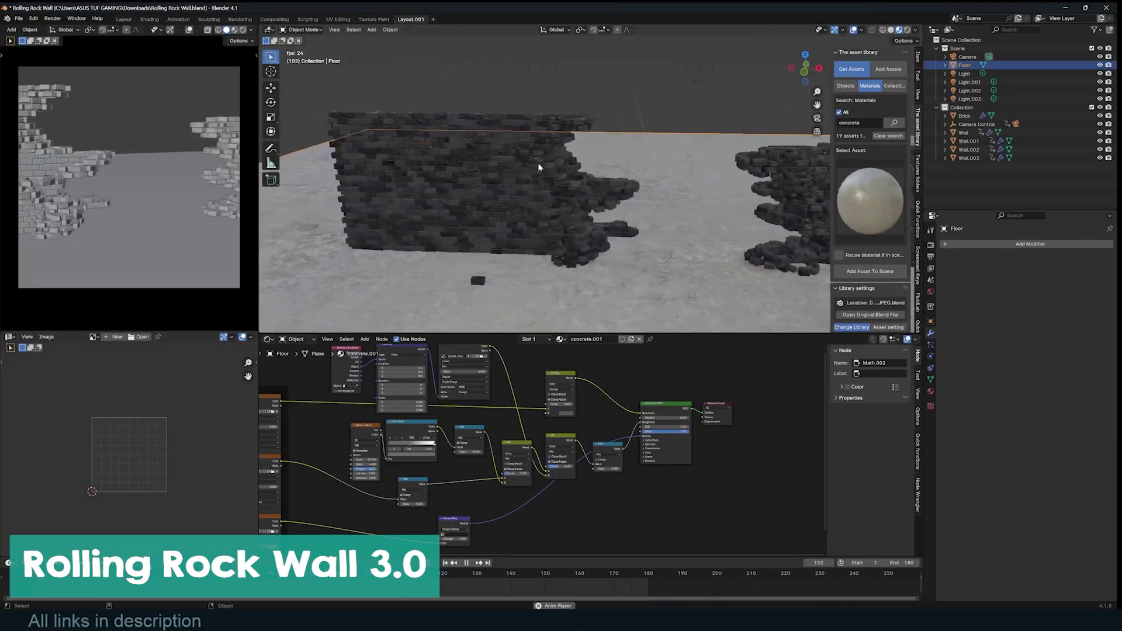
click(529, 166)
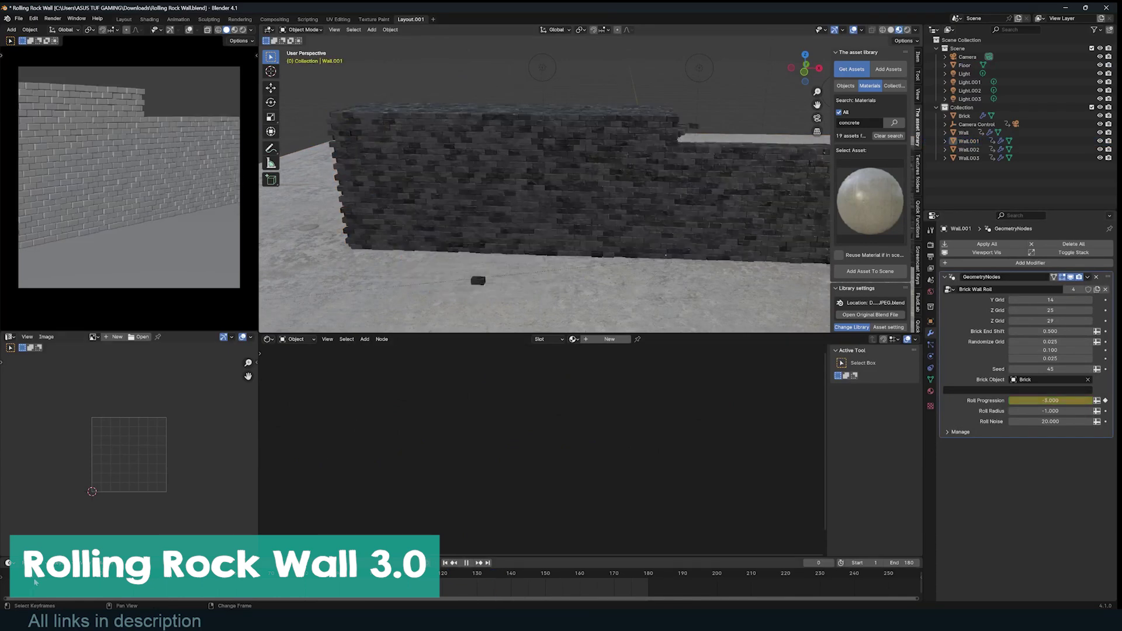
middle_drag(600, 198, 648, 232)
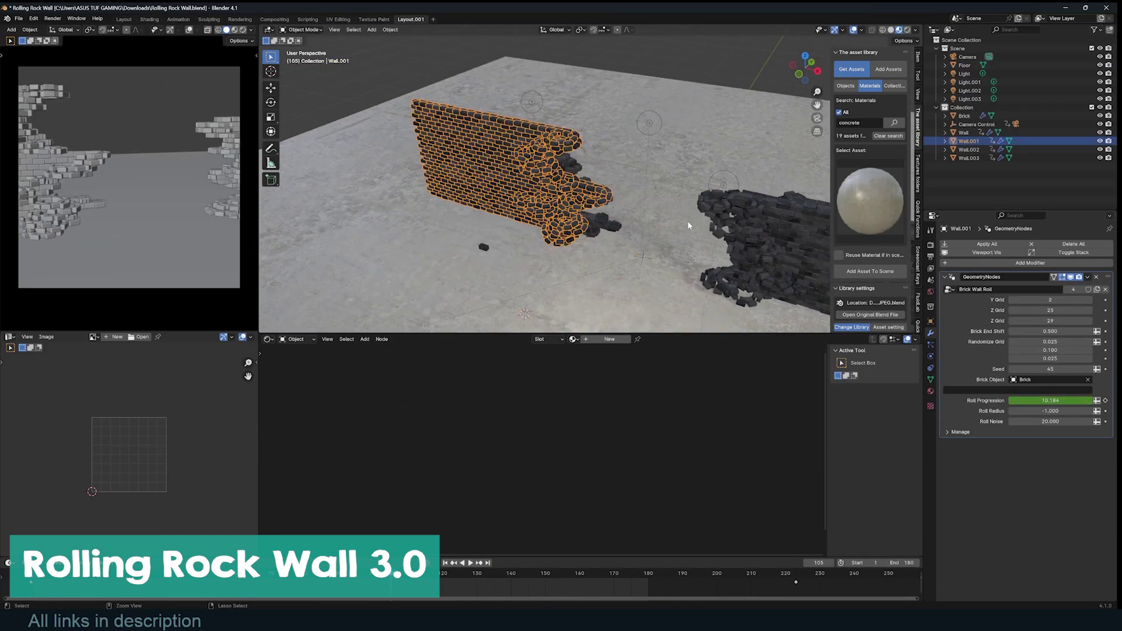
- Select the Wall brick wall and replay the rolling animation from the first frame
click(688, 221)
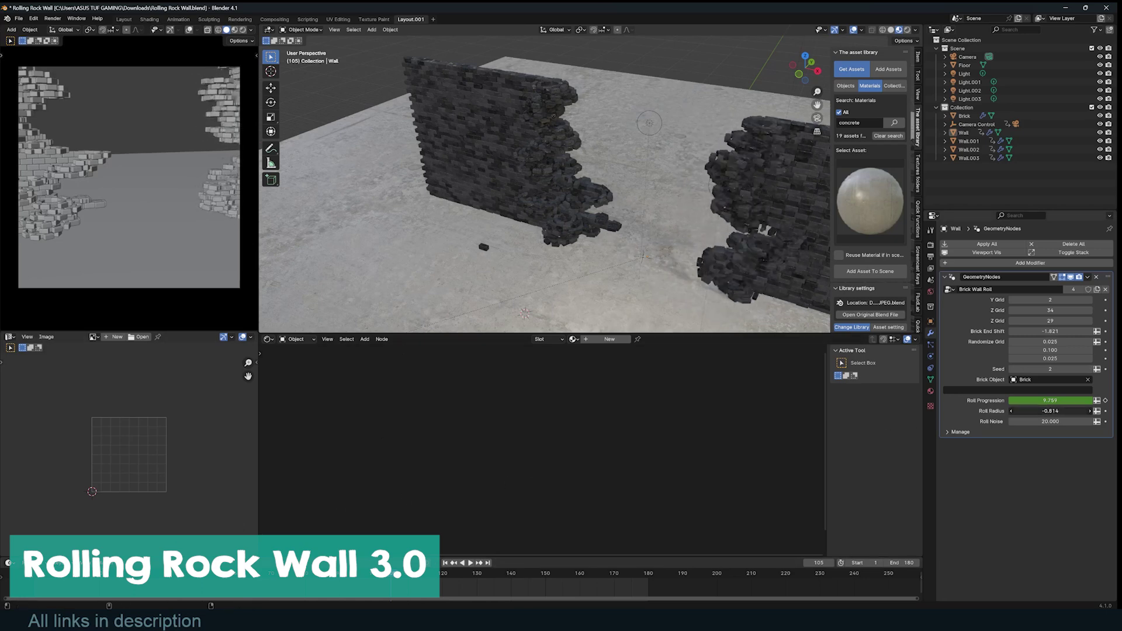
key(shift+Left)
key(space)
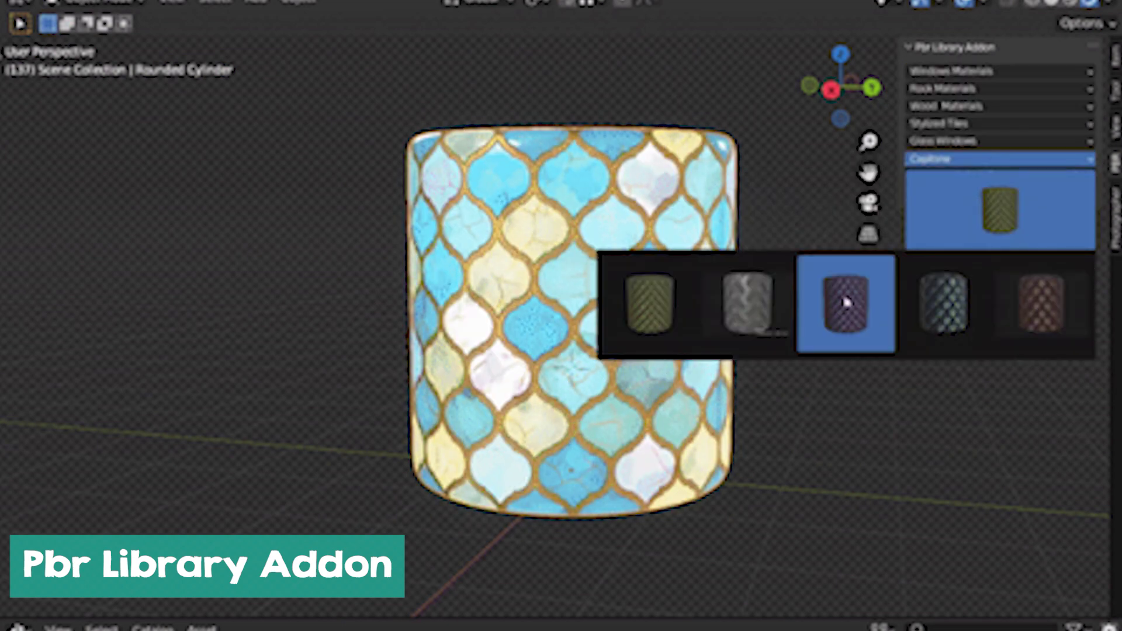
- Choose the third material preview in the Capitone category of the PBR library for the rounded cylinder
click(845, 301)
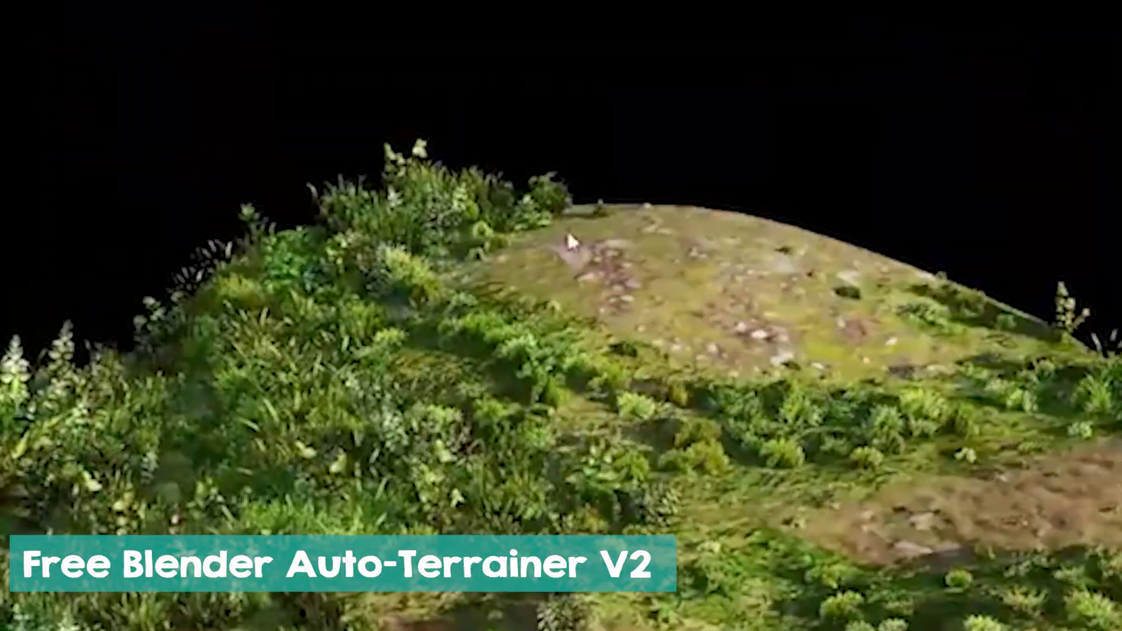
- Move the selected element across the terrain to demonstrate the Auto-Terrainer's vegetation and rock cover
click(570, 241)
key(g)
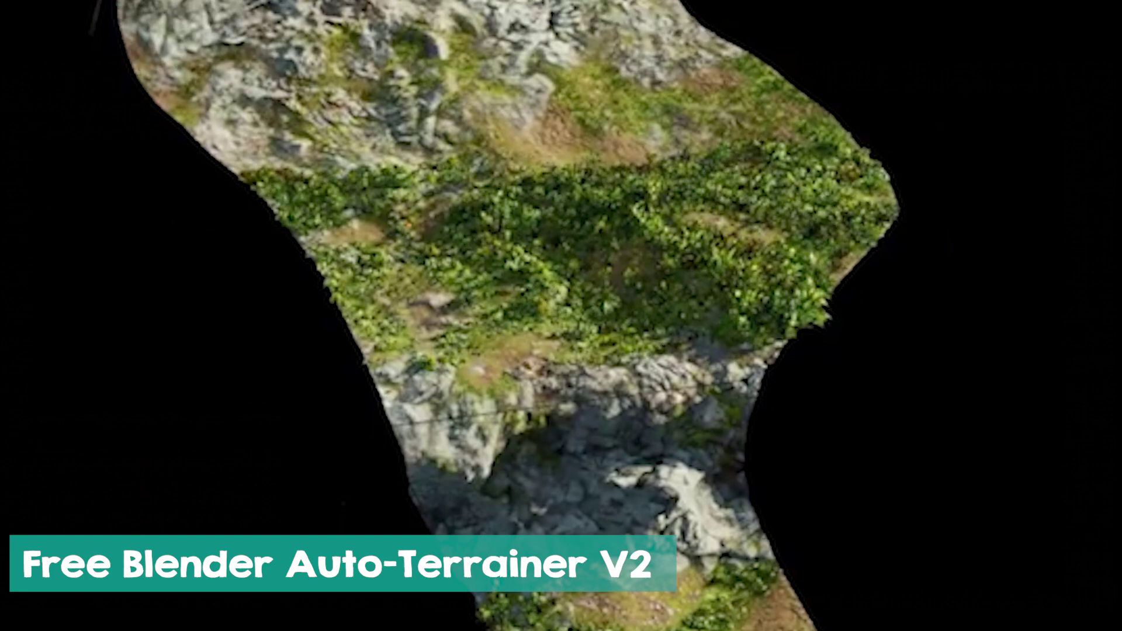
drag(966, 200, 545, 202)
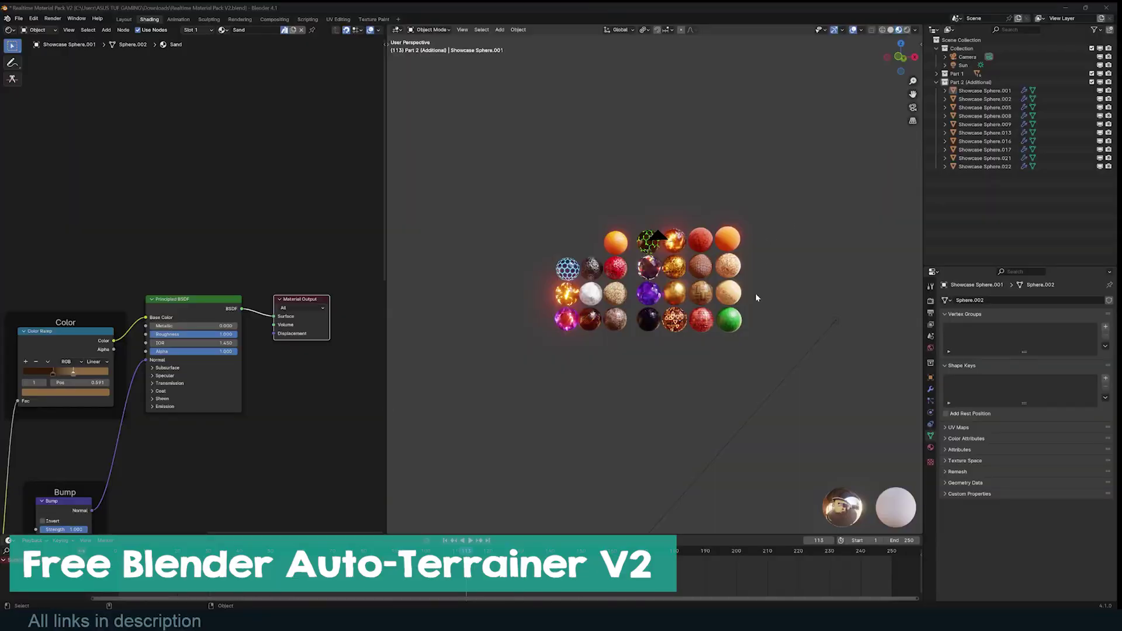
- Search the asset library for "statue", add the woman statue to the scene and resize it beside the sample spheres
ctrl+middle_drag(756, 300, 827, 274)
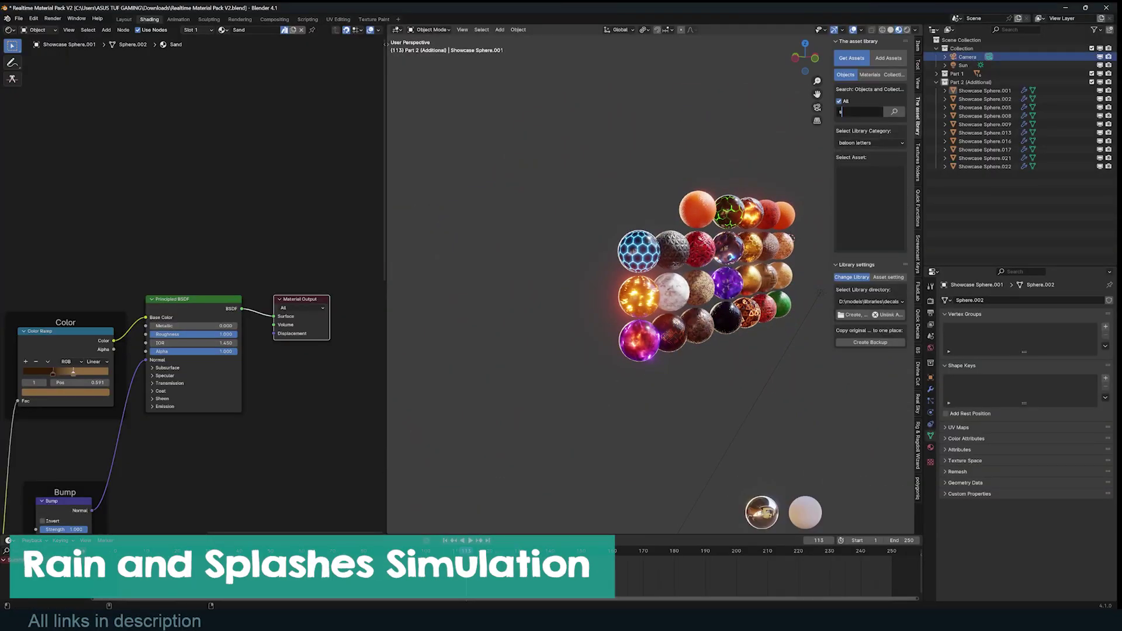
click(870, 245)
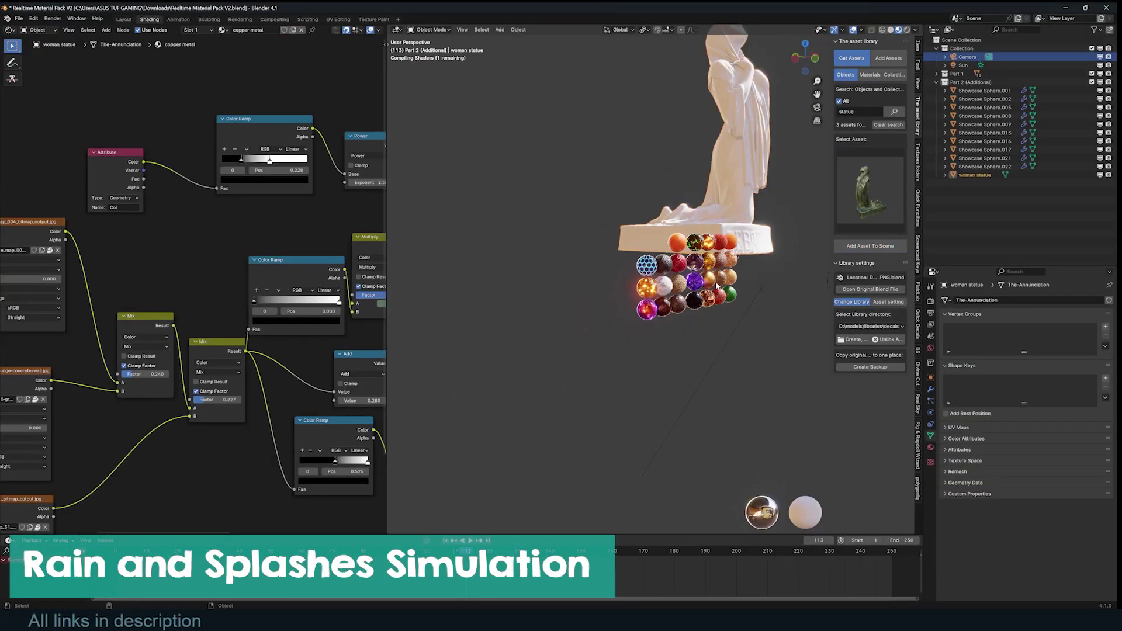
key(s)
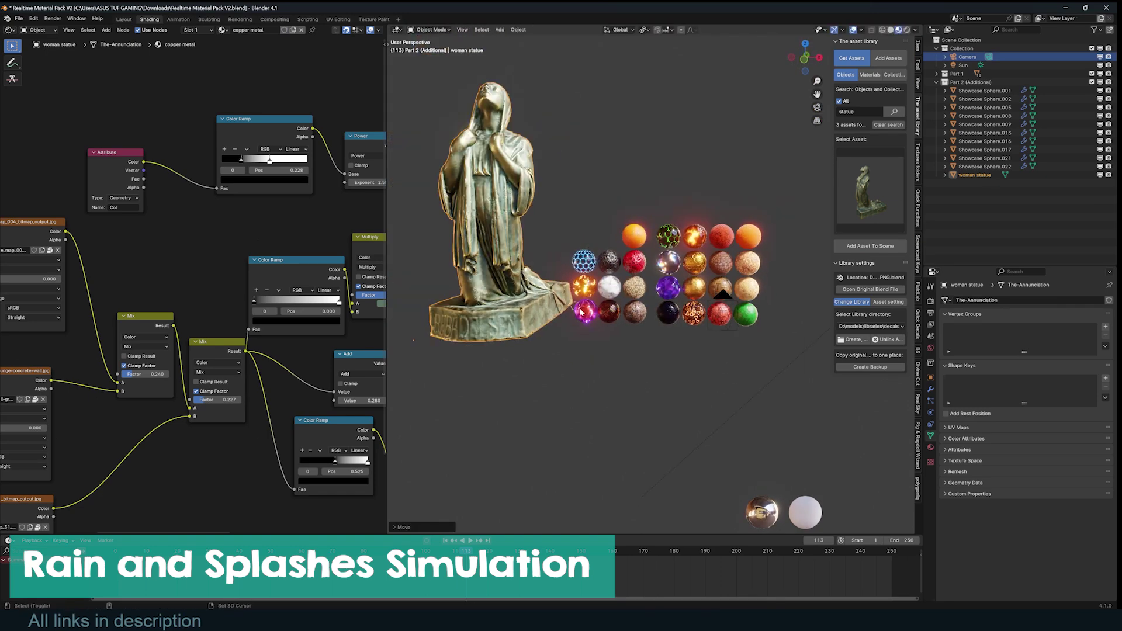
- Link the Holographic Hexagon Grid material from its sample sphere to the woman statue
shift+click(582, 312)
key(ctrl+l)
middle_drag(617, 232, 572, 283)
click(572, 283)
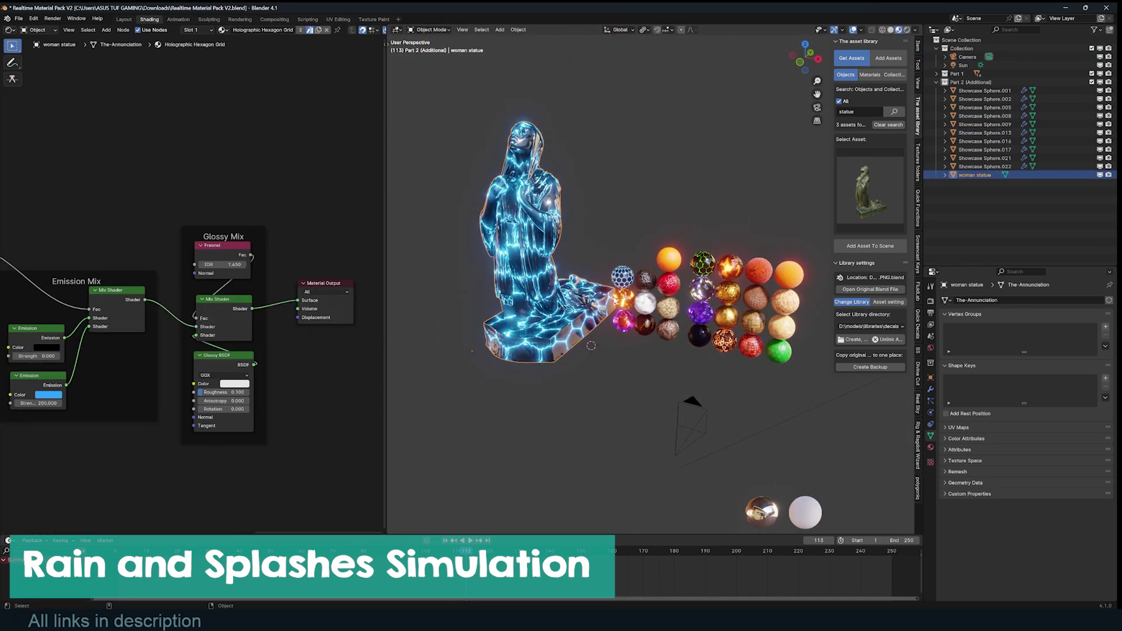
scroll(584, 234, up, 2)
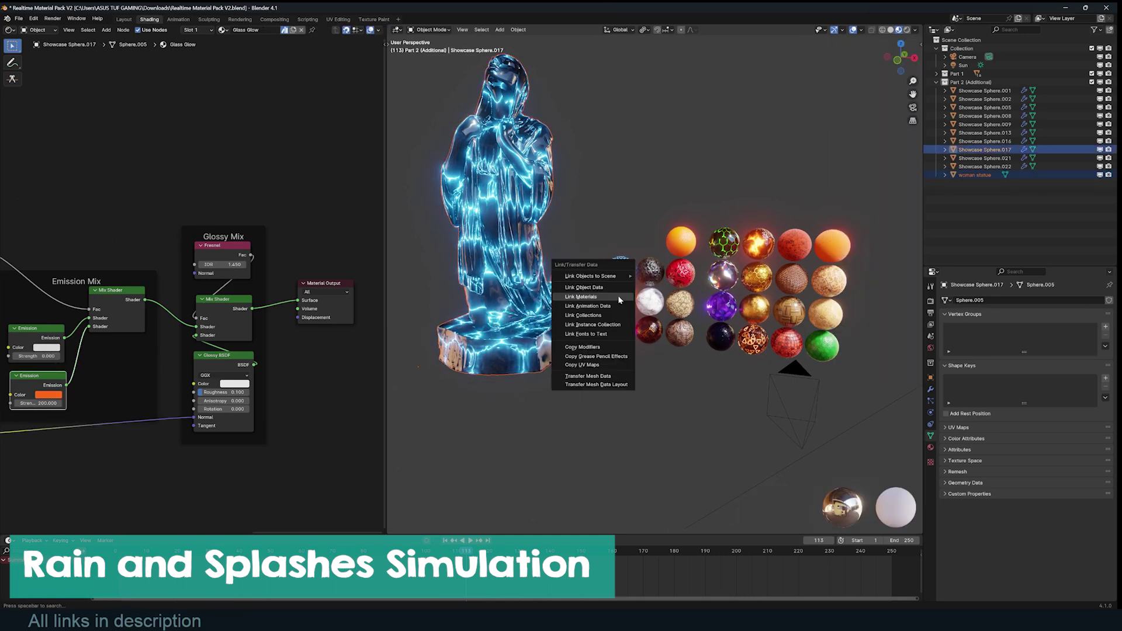
- Link the Mystic Orb material to the woman statue and scale up the statue's UV map
middle_drag(608, 297, 932, 58)
scroll(614, 272, up, 3)
scroll(614, 279, down, 3)
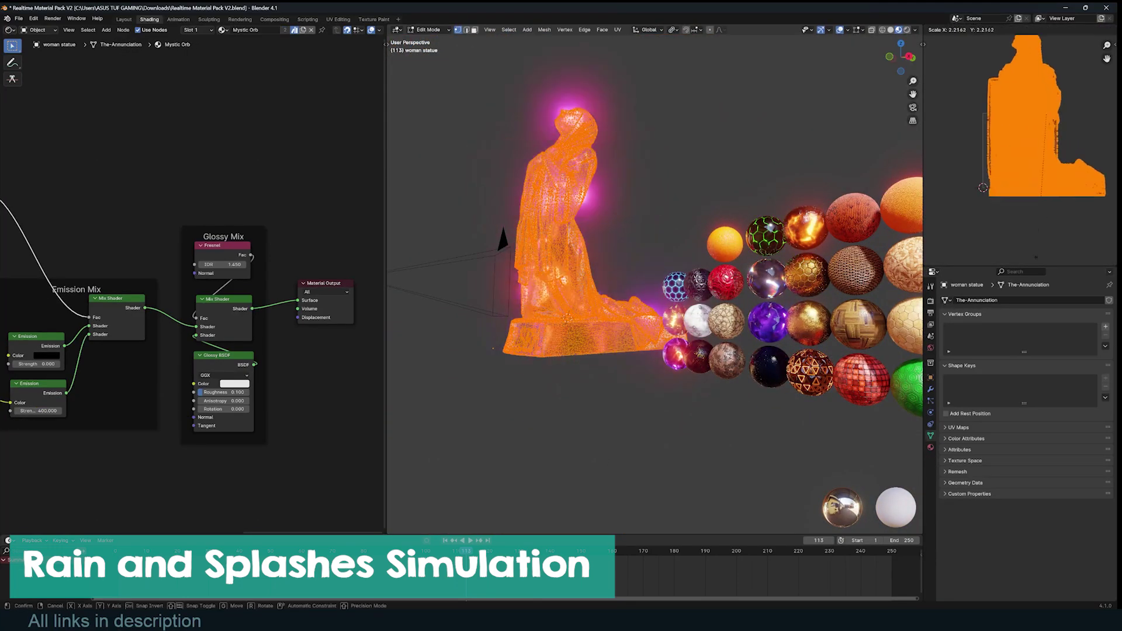
middle_drag(761, 93, 582, 262)
scroll(760, 146, up, 4)
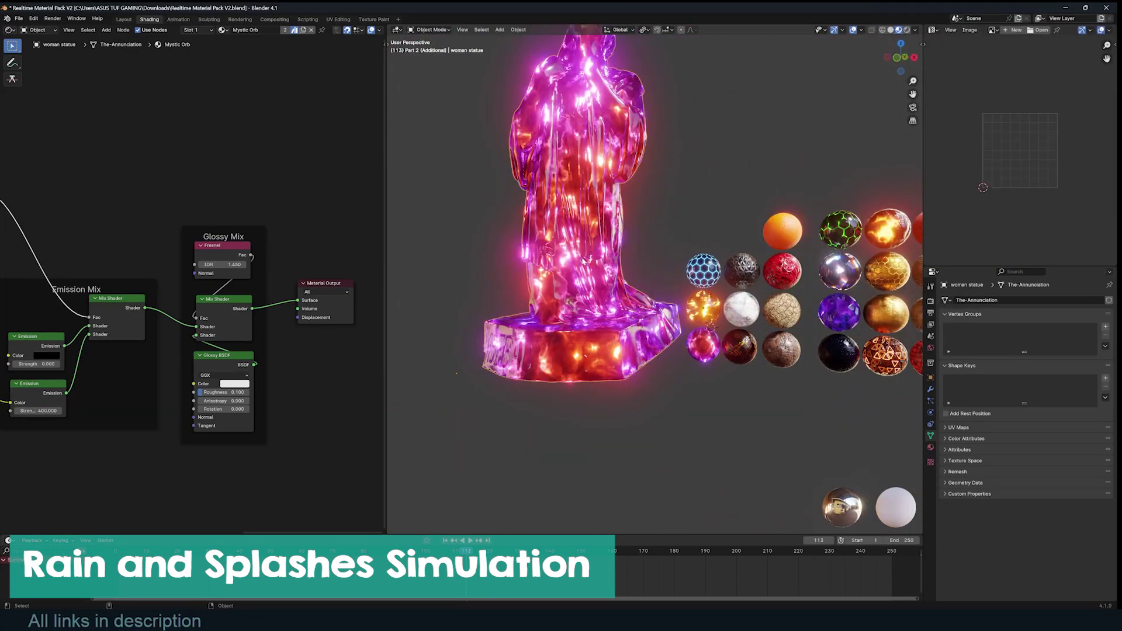
- Link the Fabric material to the woman statue and add the orange sample sphere to the selection
click(704, 298)
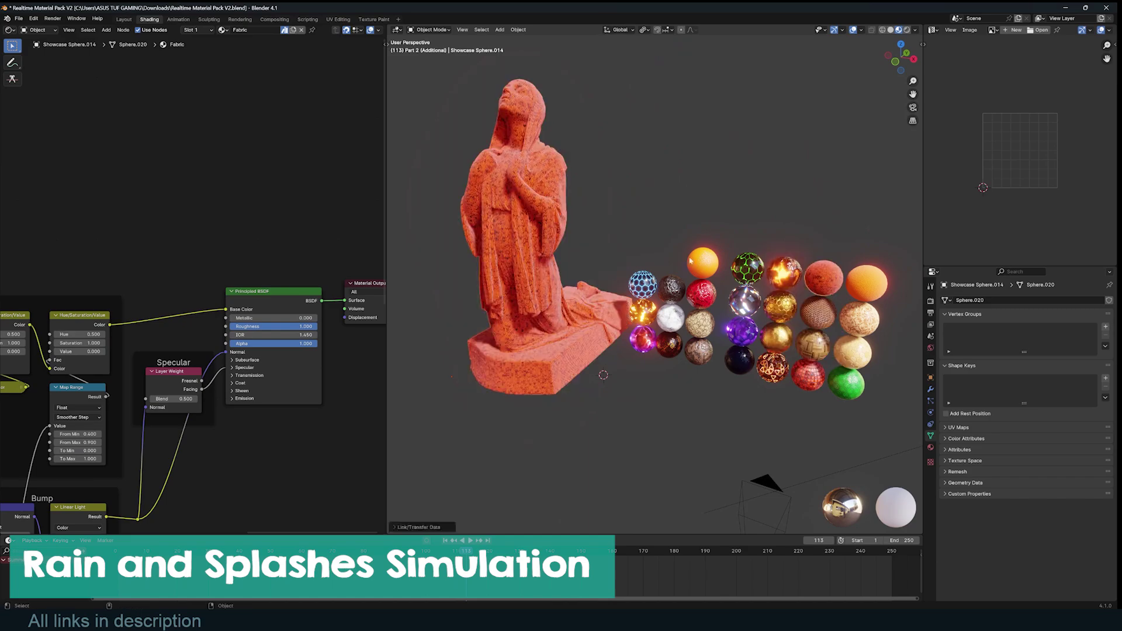
shift+click(862, 284)
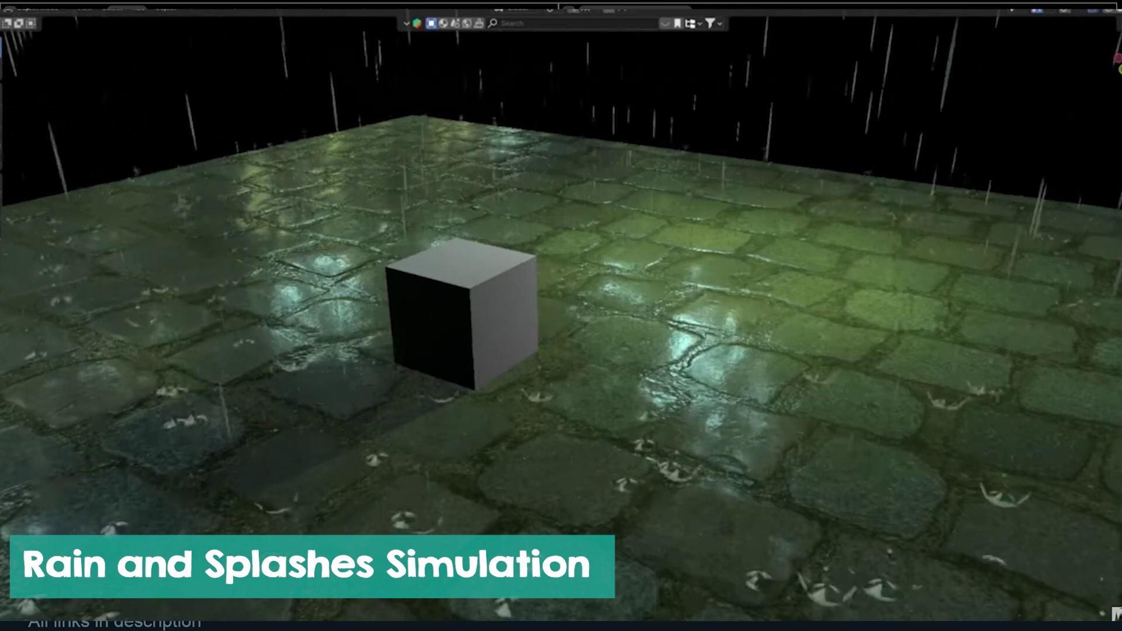
- Examine the rain scene around the cube and its geometry nodes from the Simulation zone to the Group Output
middle_drag(462, 328, 506, 348)
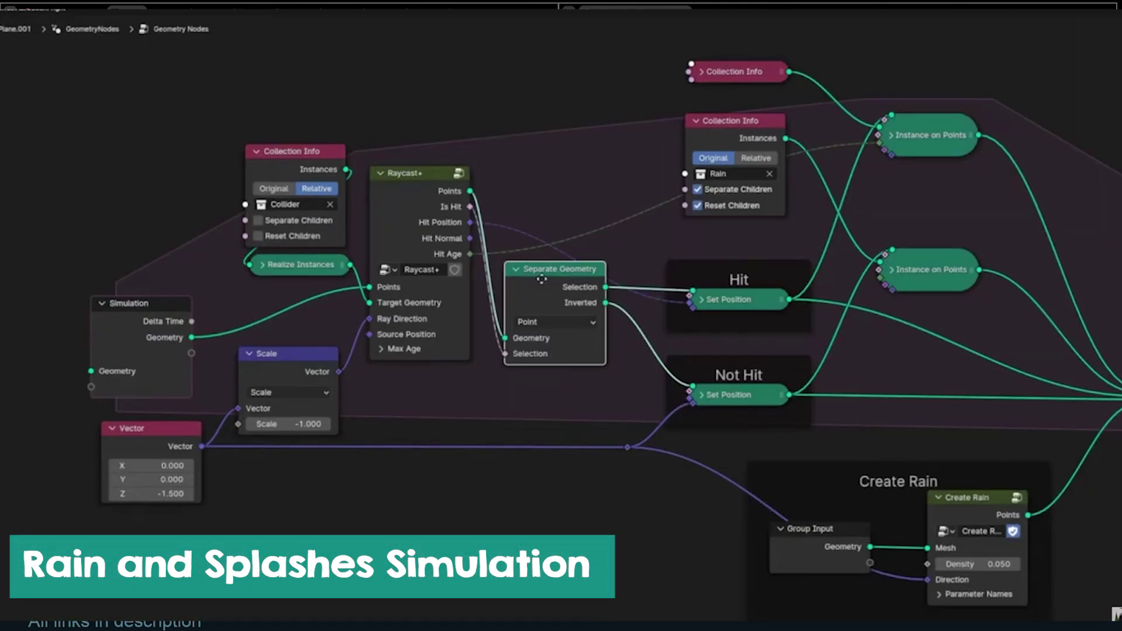
middle_drag(636, 286, 368, 298)
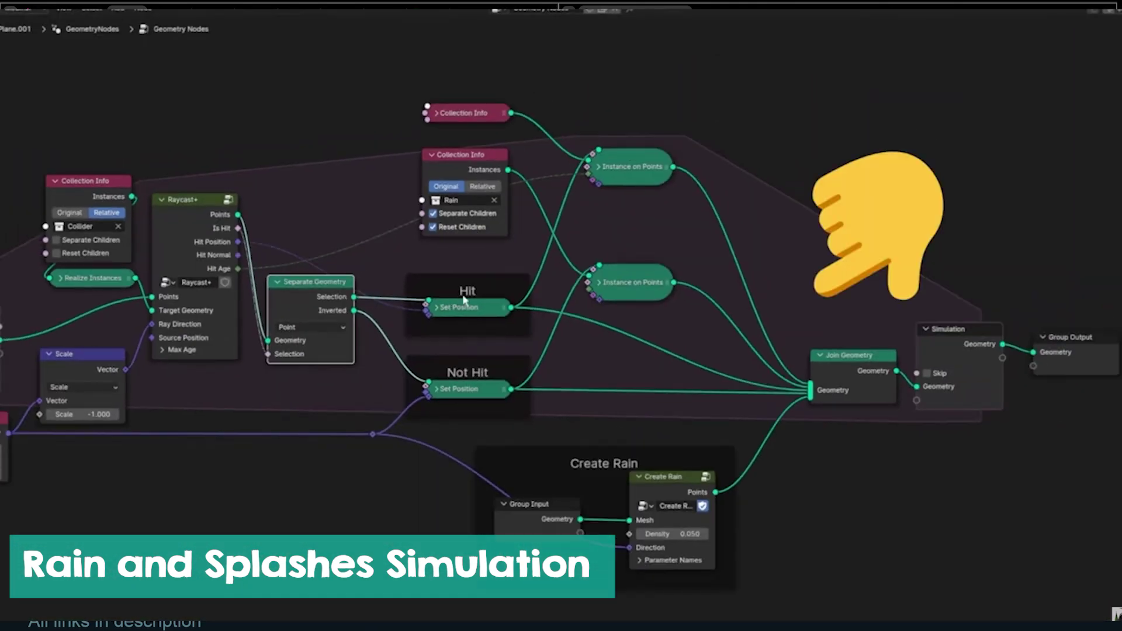
scroll(493, 301, down, 2)
scroll(493, 301, up, 1)
scroll(493, 301, down, 1)
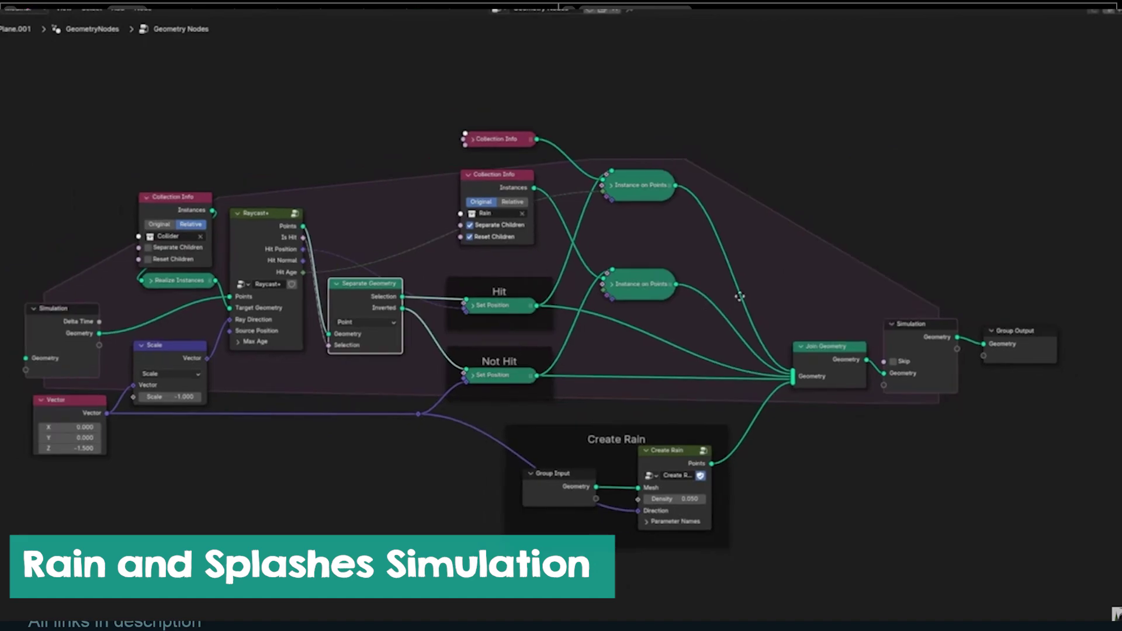
middle_drag(443, 289, 464, 290)
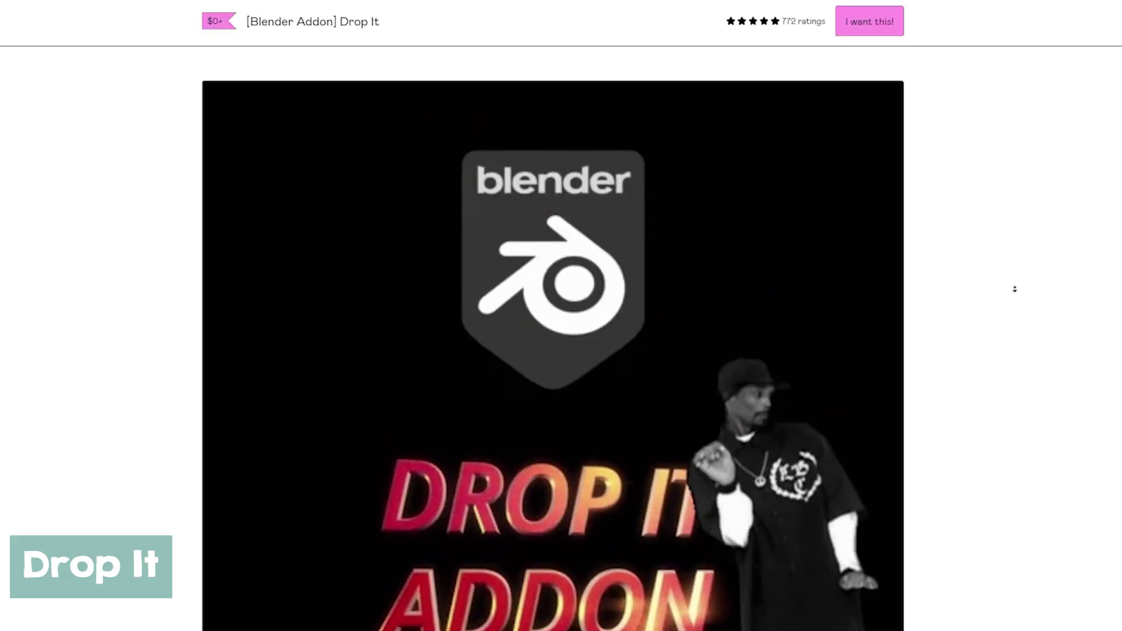
- Review the Drop It add-on page, including its ratings, version demos, features and improvements
scroll(1013, 309, down, 1)
scroll(1013, 308, down, 10)
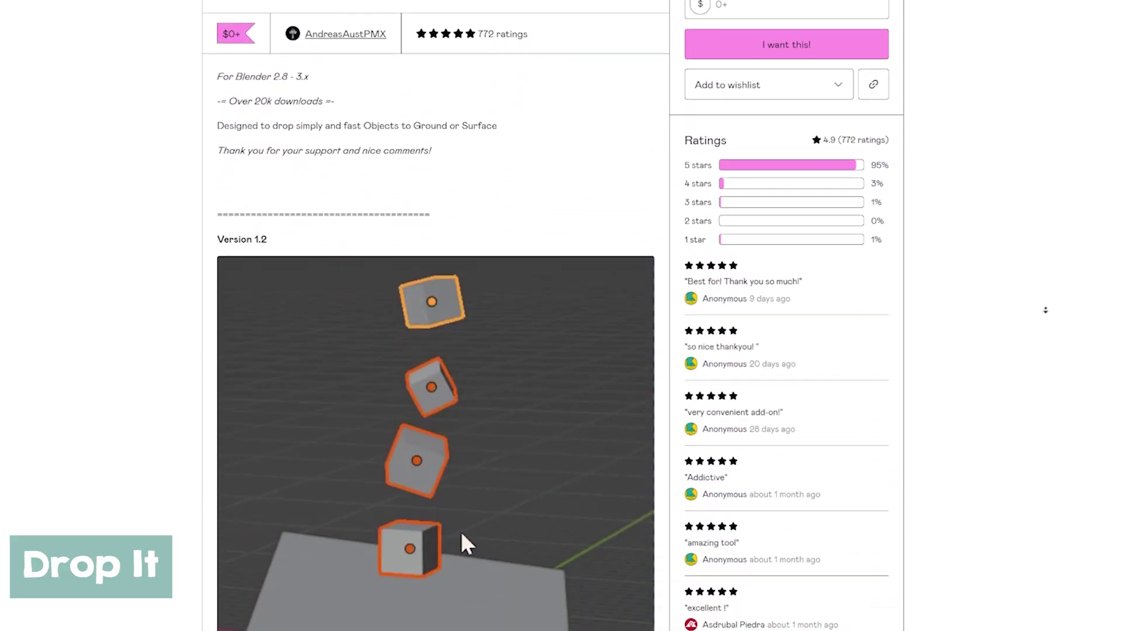
scroll(1046, 308, down, 2)
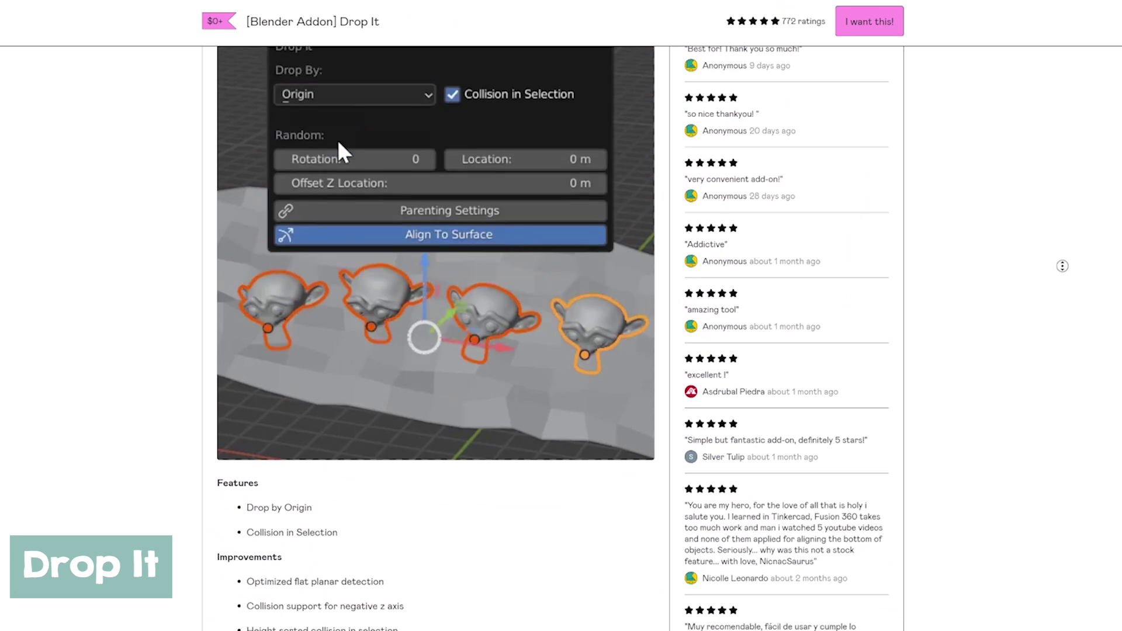
scroll(1062, 266, down, 7)
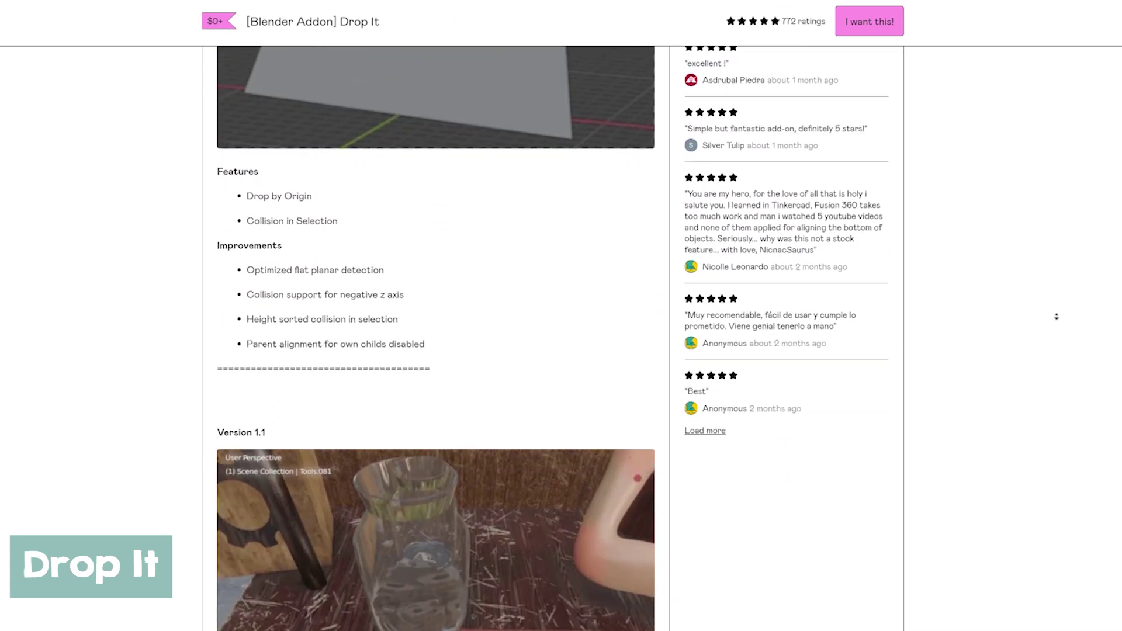
scroll(1056, 316, down, 4)
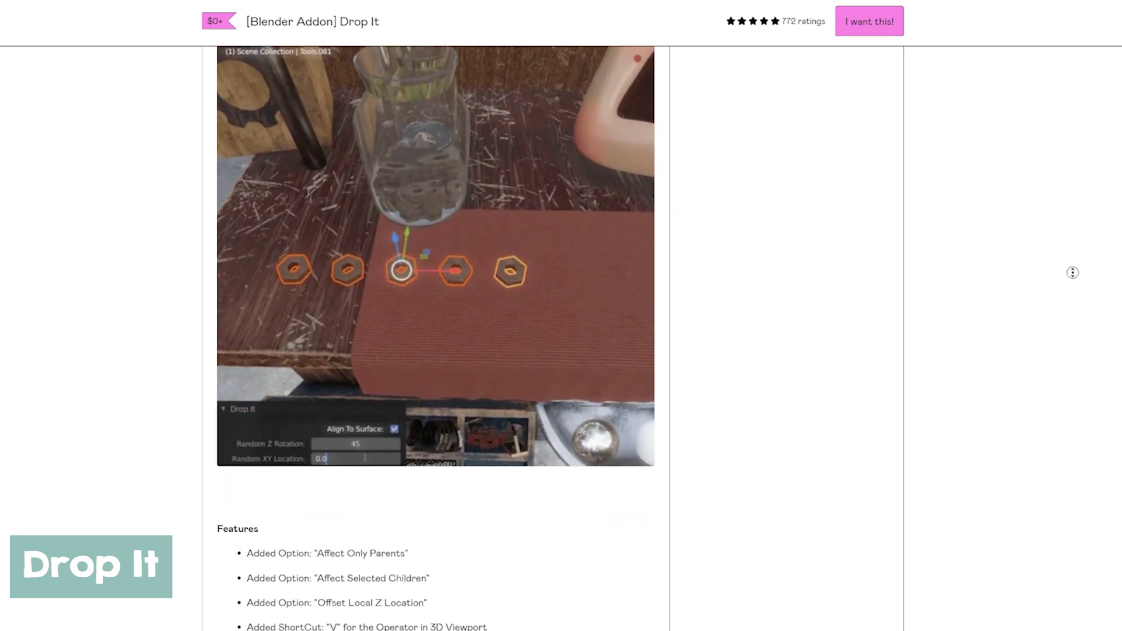
scroll(1074, 264, down, 10)
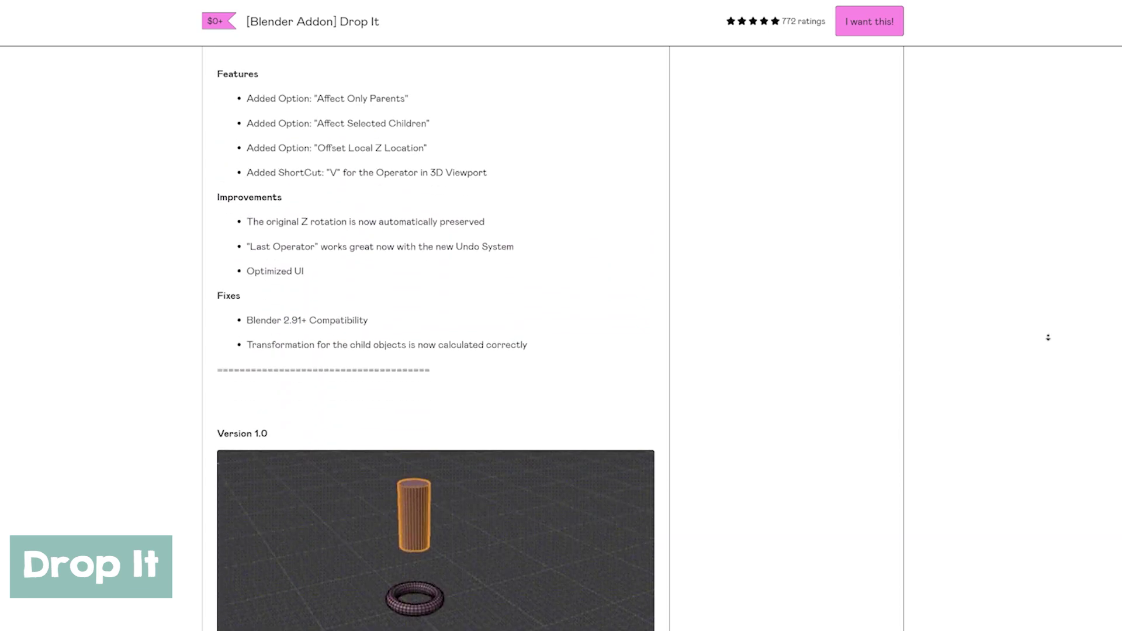
scroll(1066, 300, down, 3)
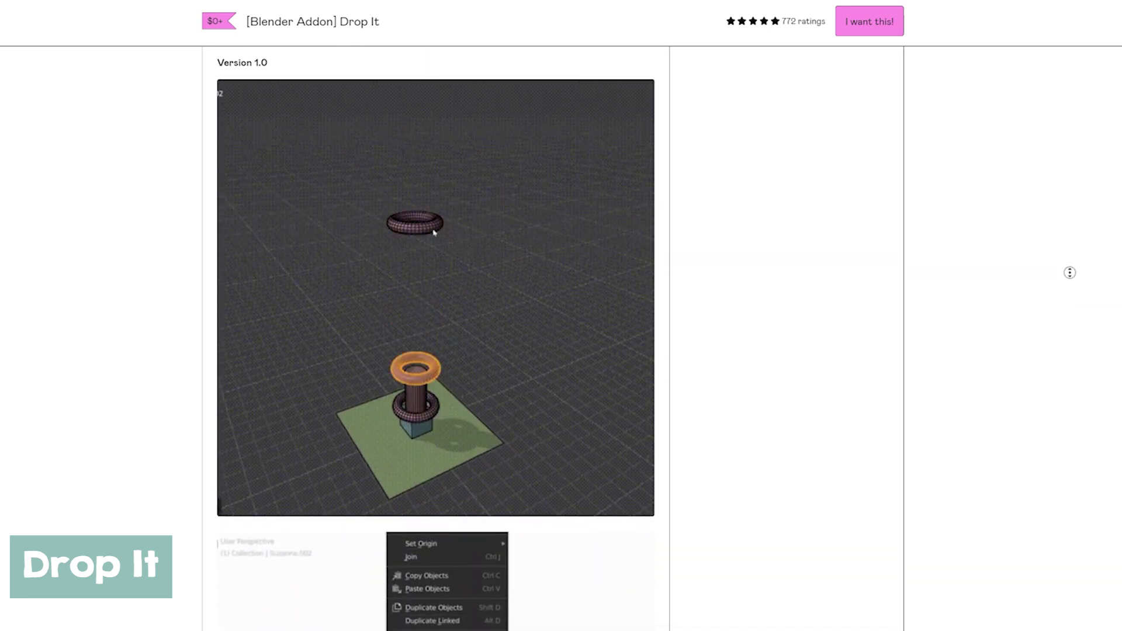
scroll(1070, 273, down, 8)
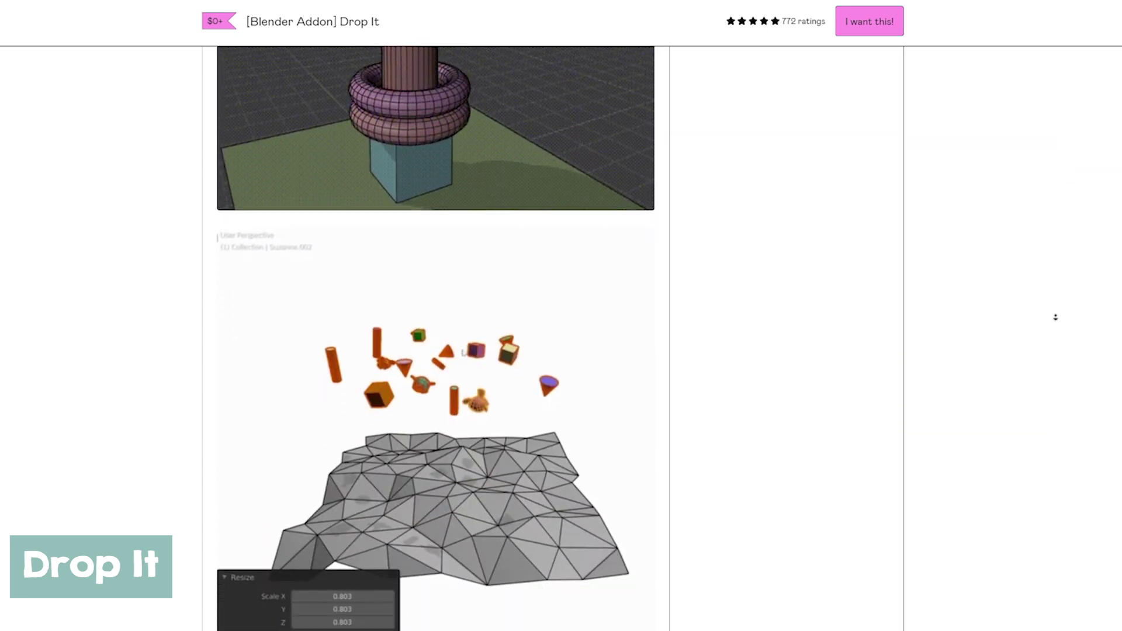
scroll(1056, 317, down, 1)
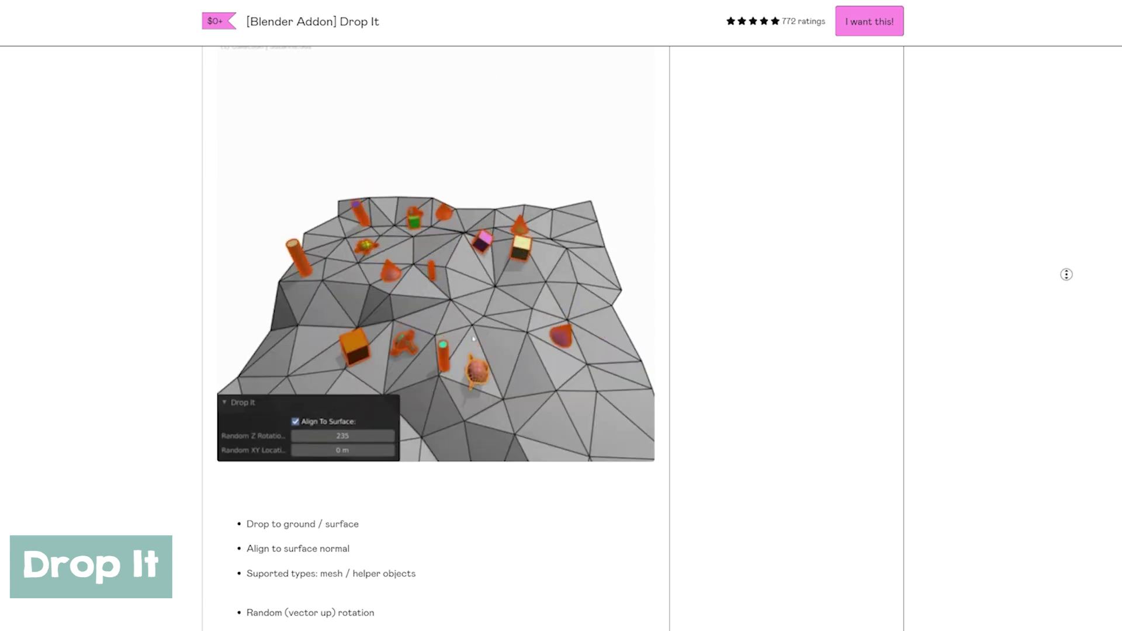
scroll(1047, 312, down, 1)
scroll(1048, 312, down, 5)
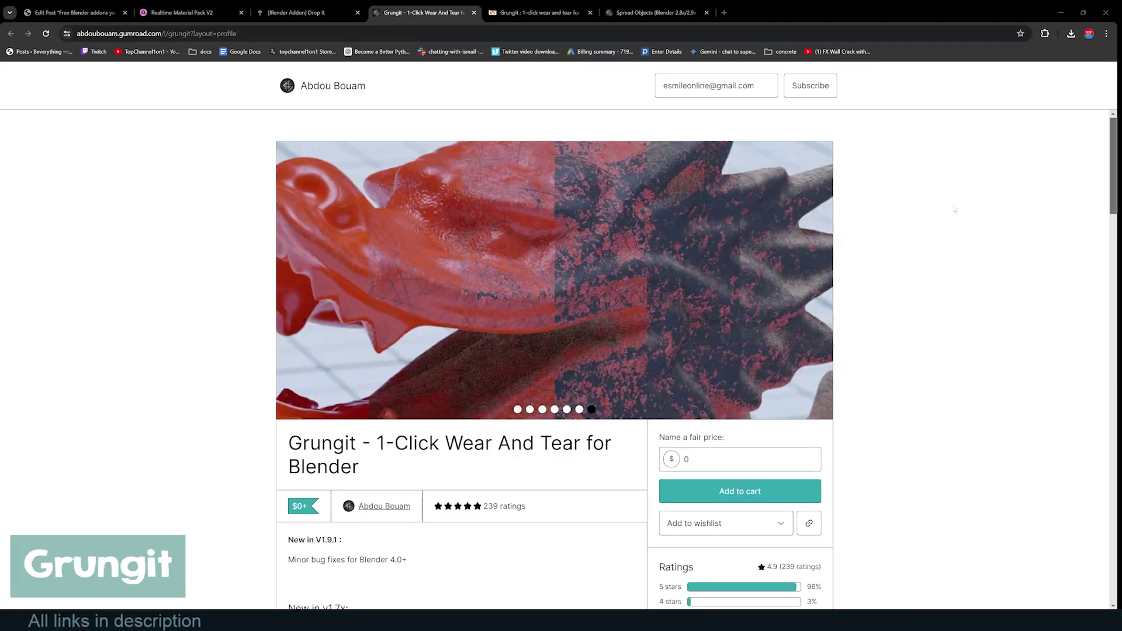
- Go through the Grungit preview gallery from its first image to view the wear and tear examples
click(518, 409)
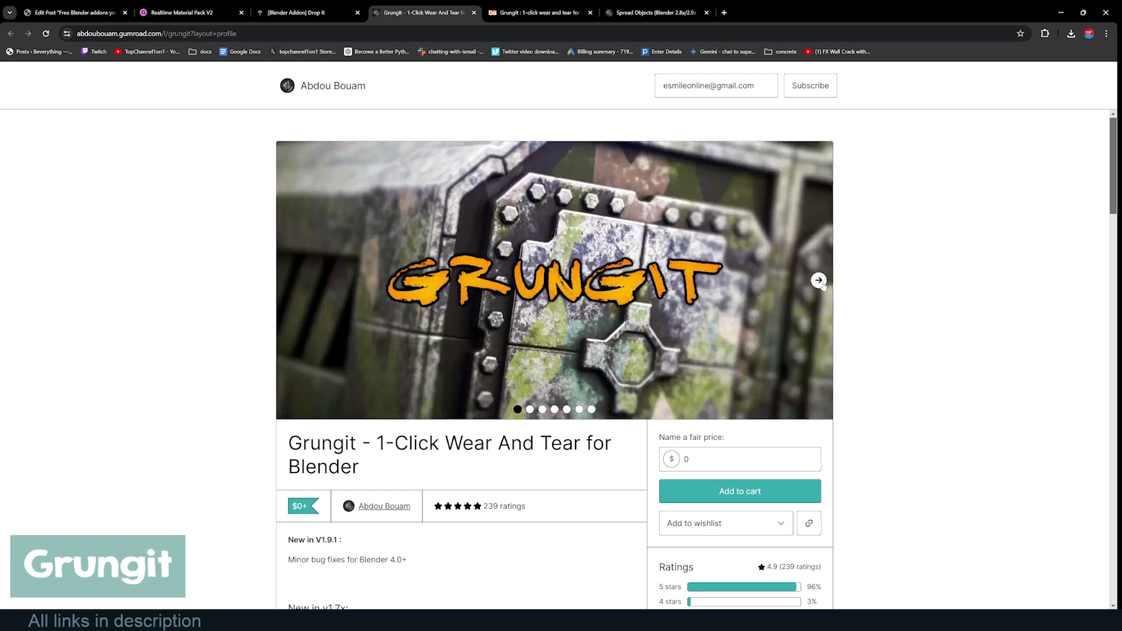
click(819, 281)
click(818, 281)
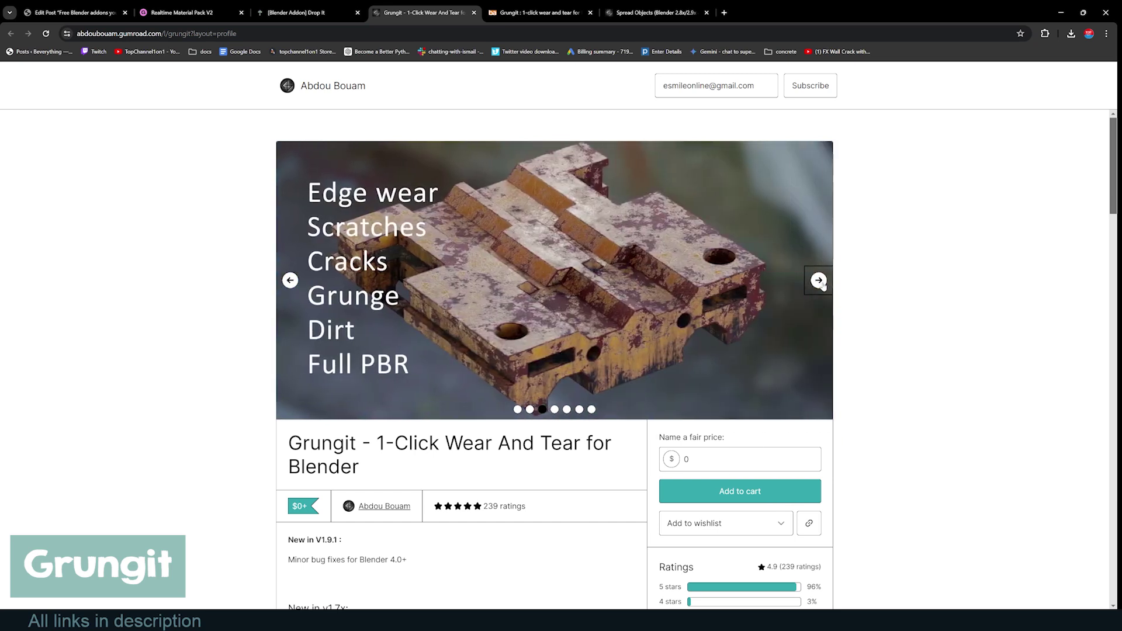
click(819, 281)
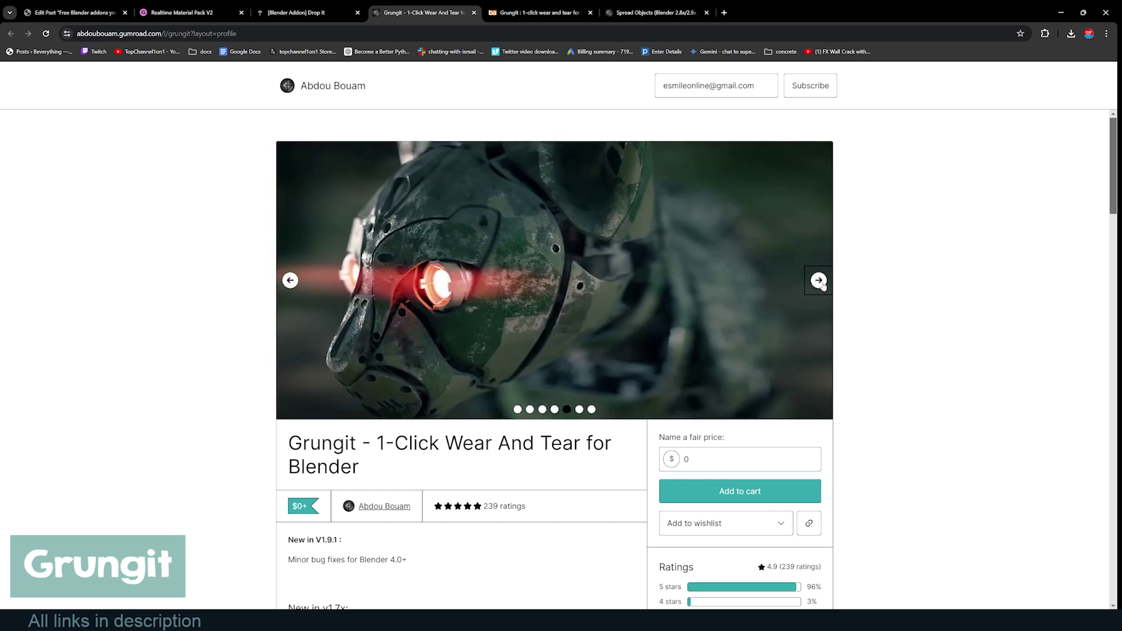
- View the remaining Grungit gallery images and review the add-on's version notes and ratings
click(818, 281)
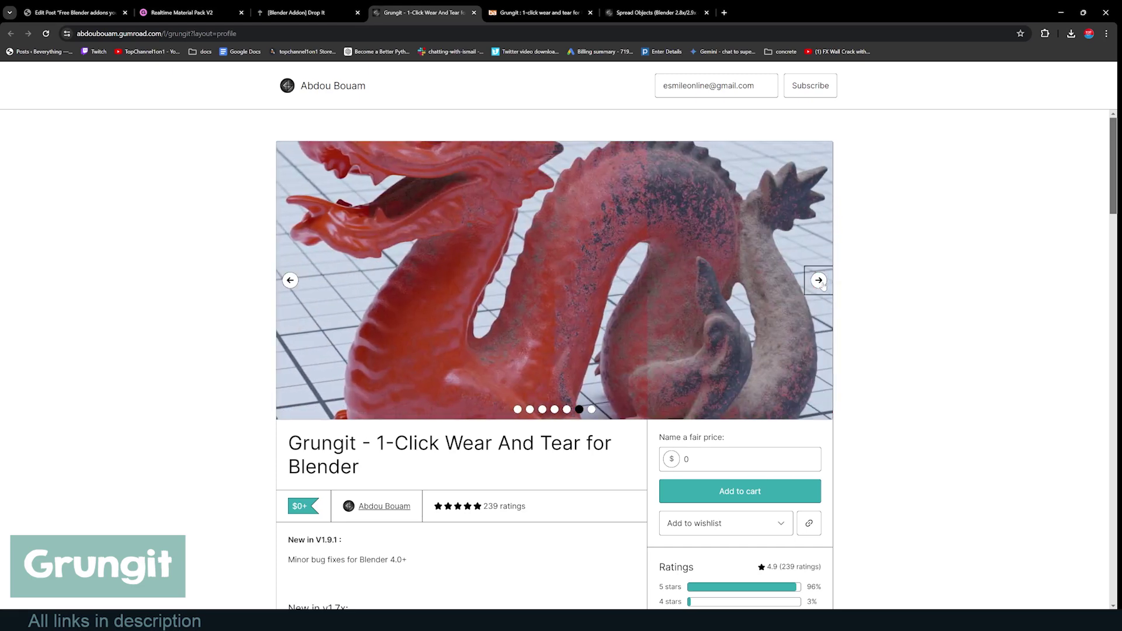
click(819, 282)
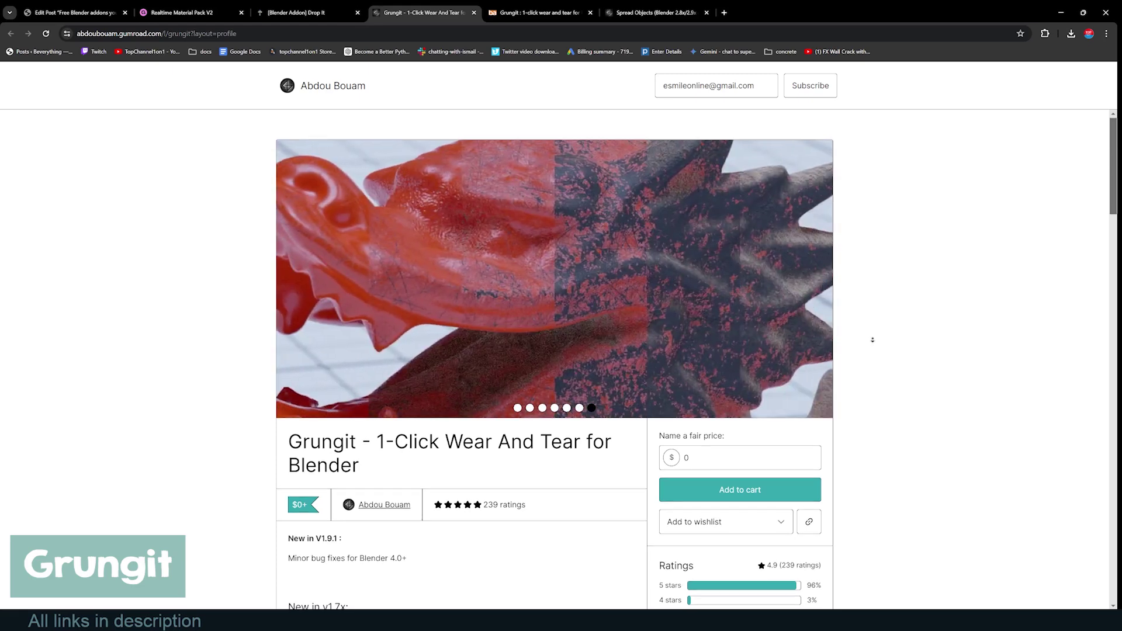
scroll(872, 340, down, 5)
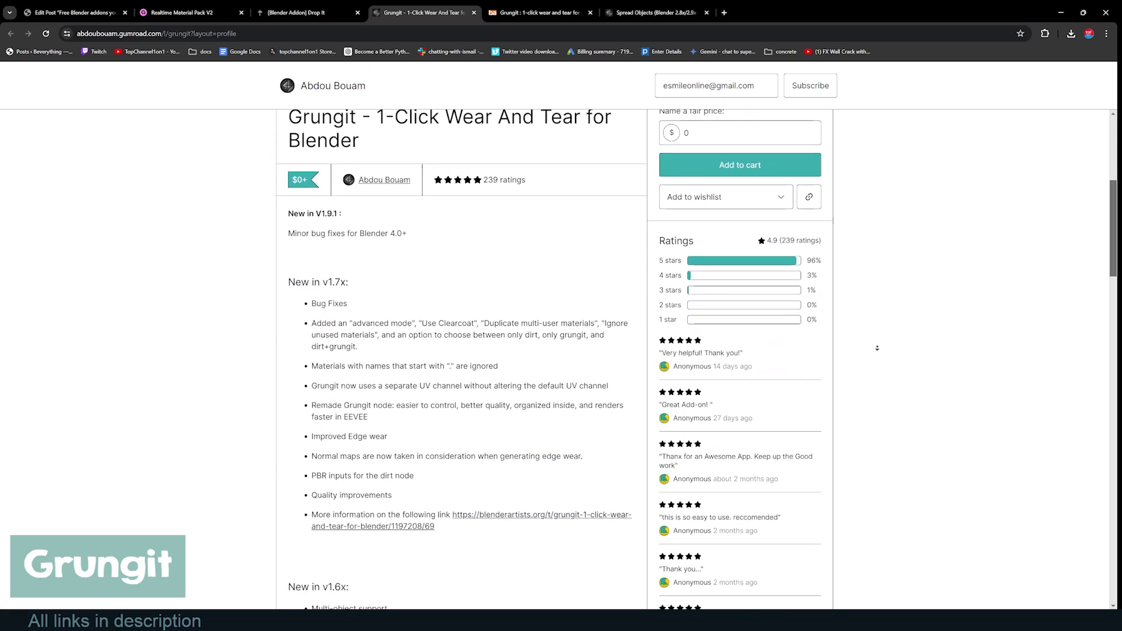
scroll(884, 276, up, 5)
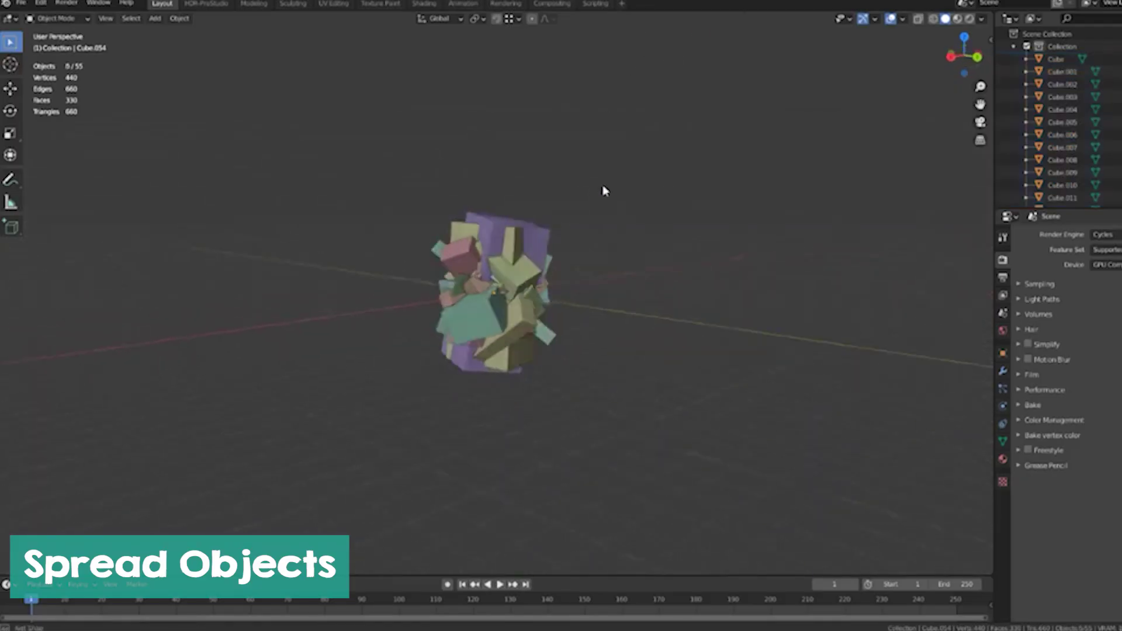
- Select the whole pile of cubes, lay them out with Spread Objects, inspect the layout and undo the spread
drag(435, 390, 409, 422)
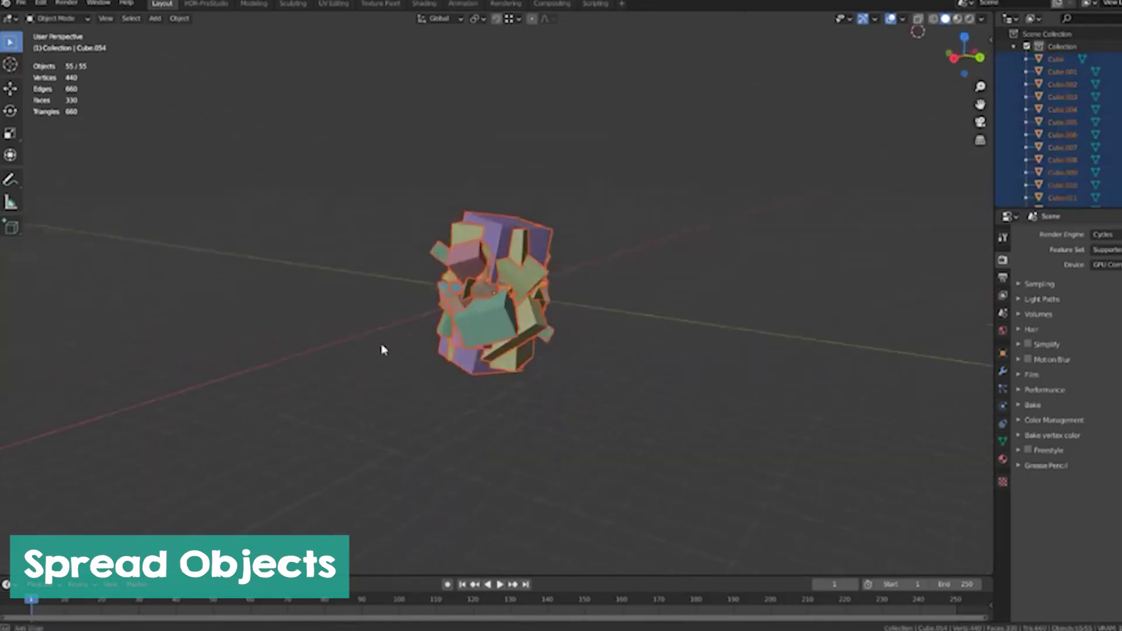
click(179, 18)
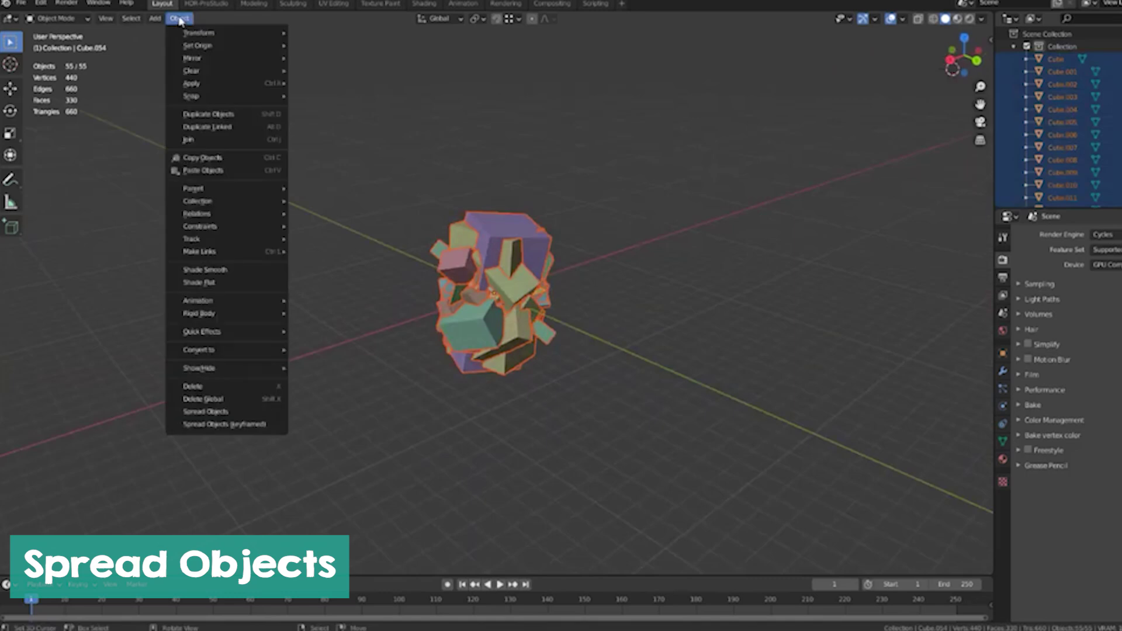
click(251, 413)
scroll(466, 411, down, 4)
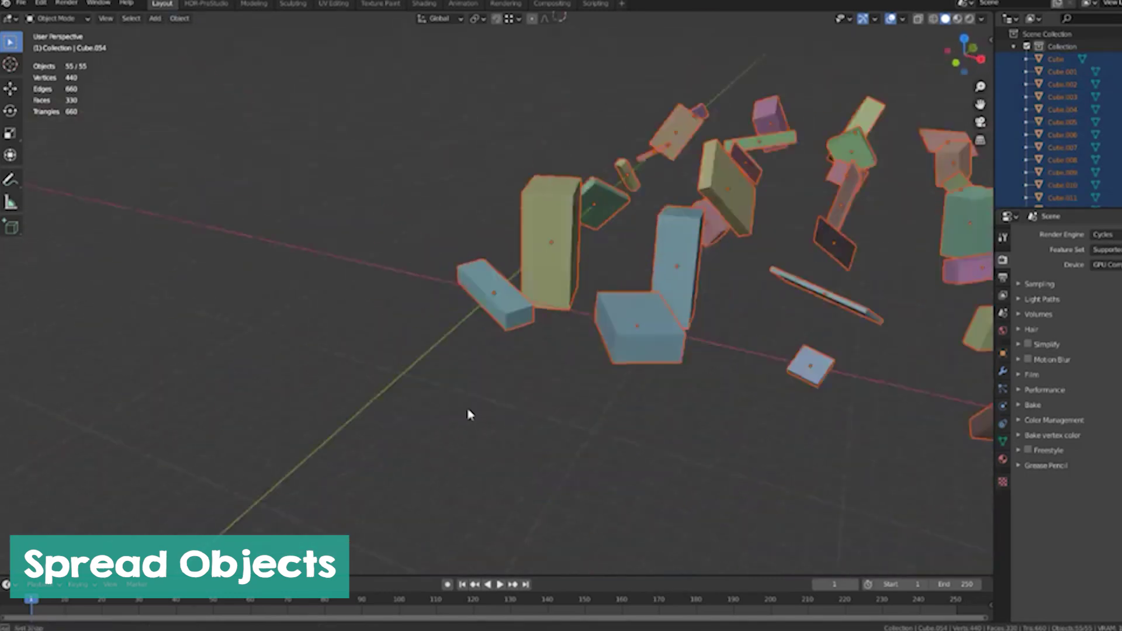
middle_drag(465, 411, 506, 332)
scroll(505, 332, down, 4)
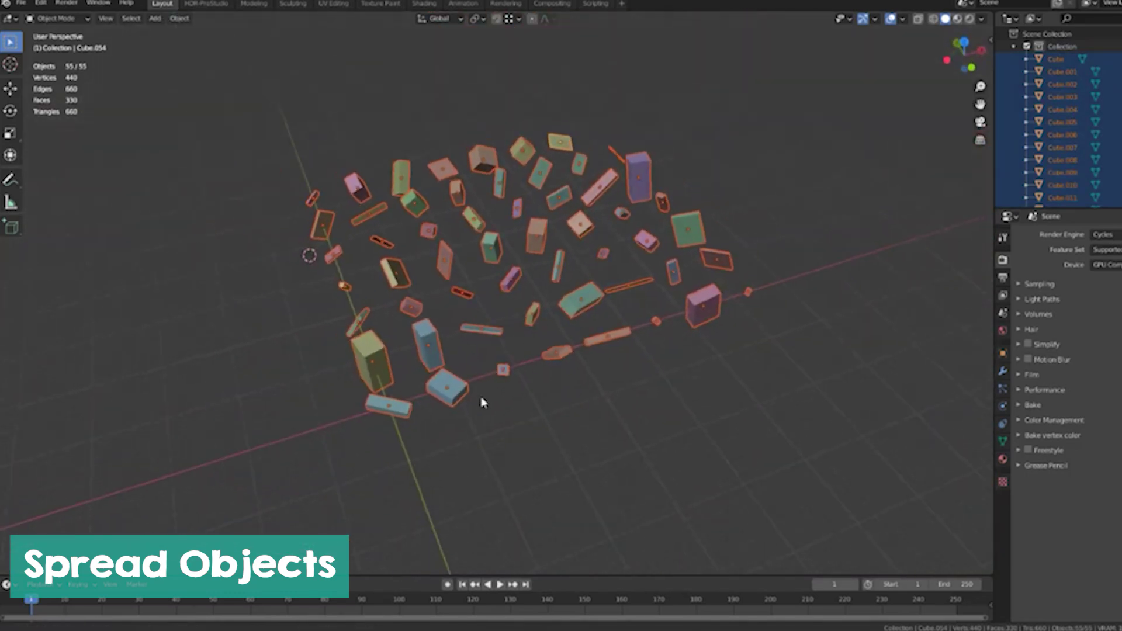
scroll(479, 391, up, 2)
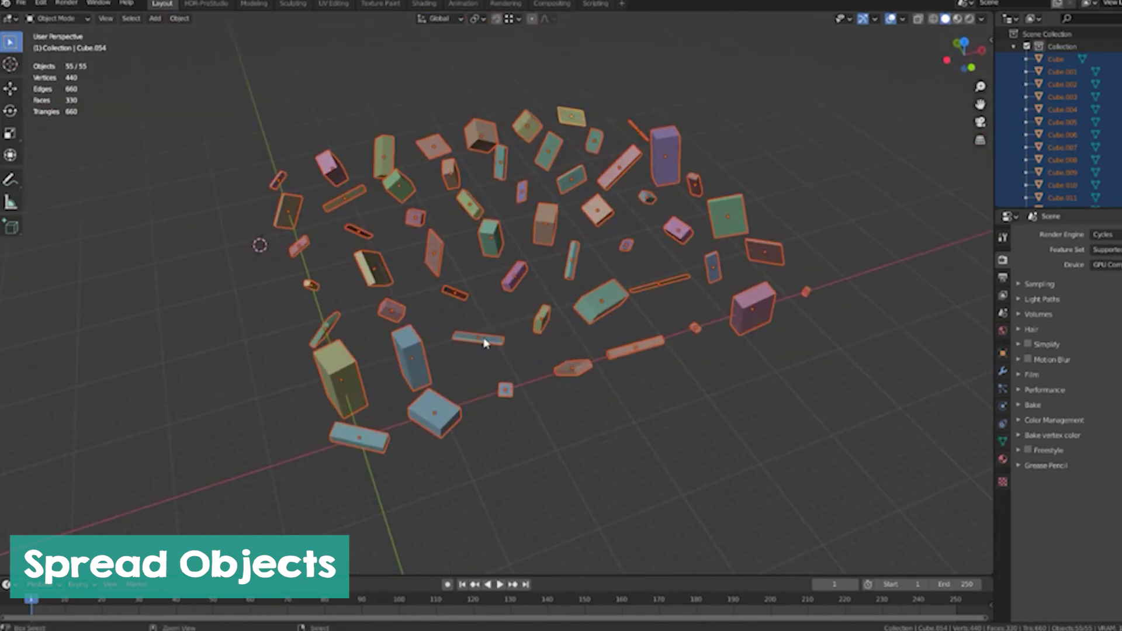
key(ctrl+z)
- Open the object commands for the selected pile of cubes
click(179, 18)
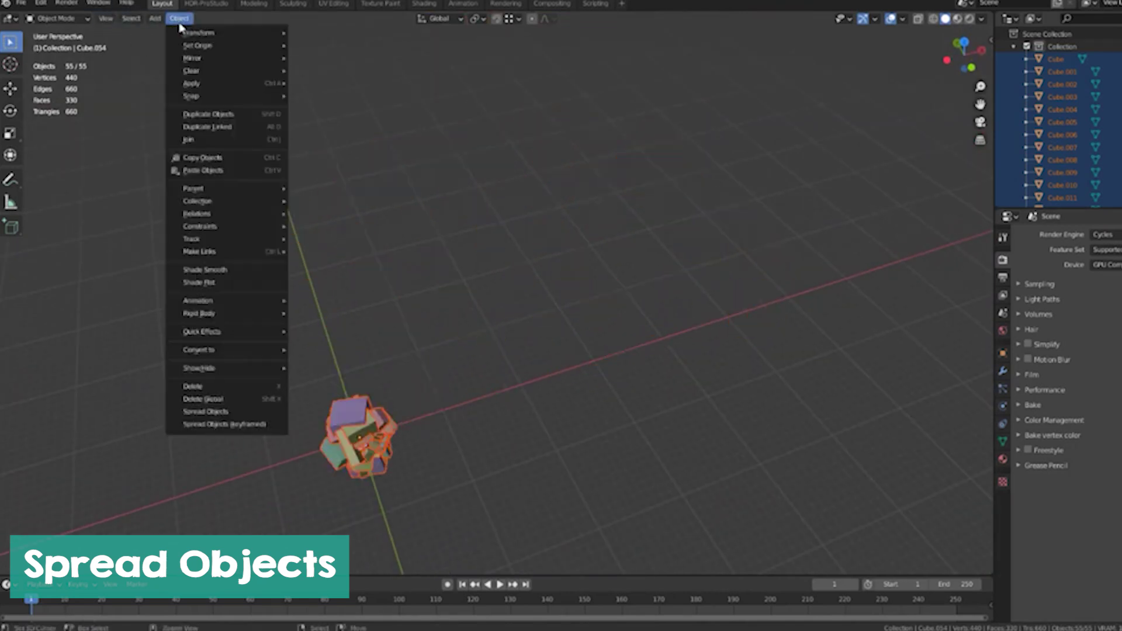